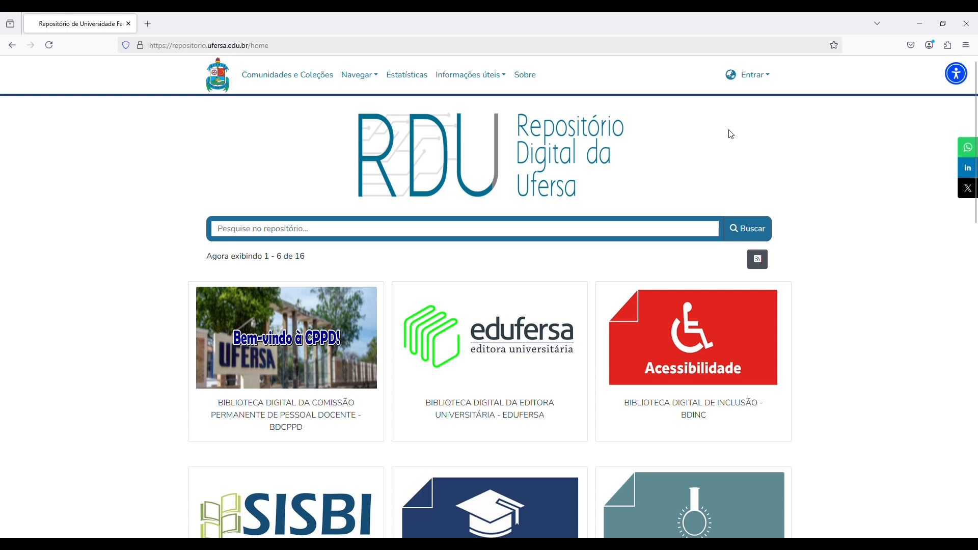
- Log in to the repository with the browser's saved credentials
left_click(772, 81)
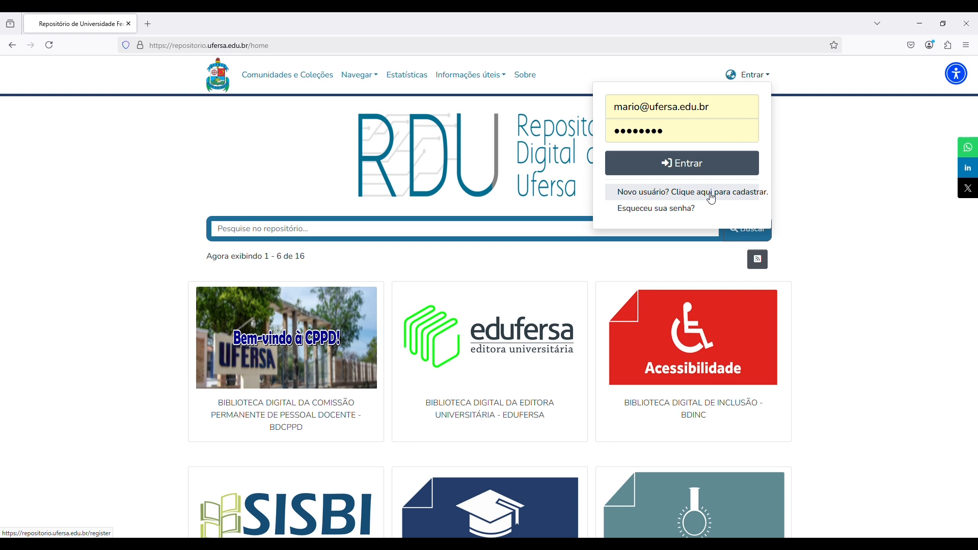
left_click(720, 168)
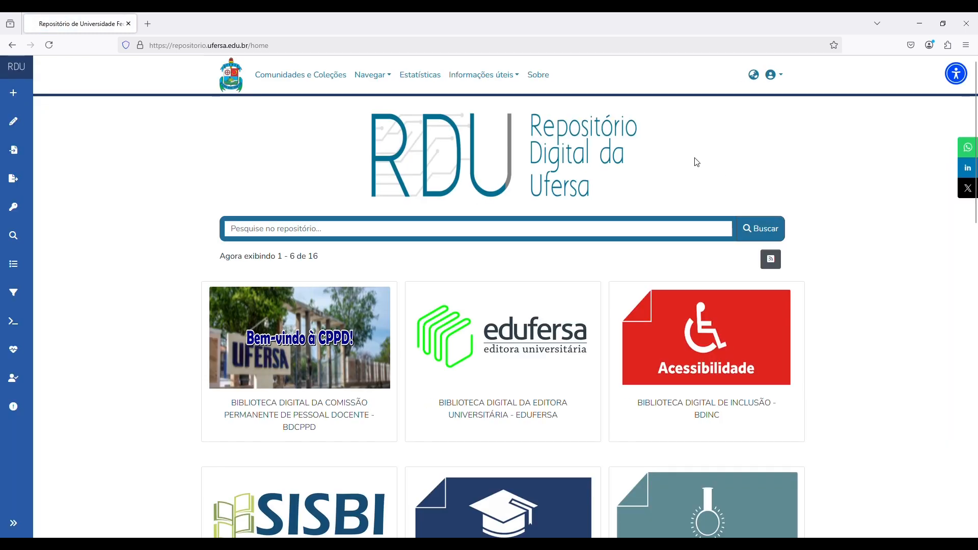
- Go to the MeuDSpace submissions page from the user account menu
left_click(777, 76)
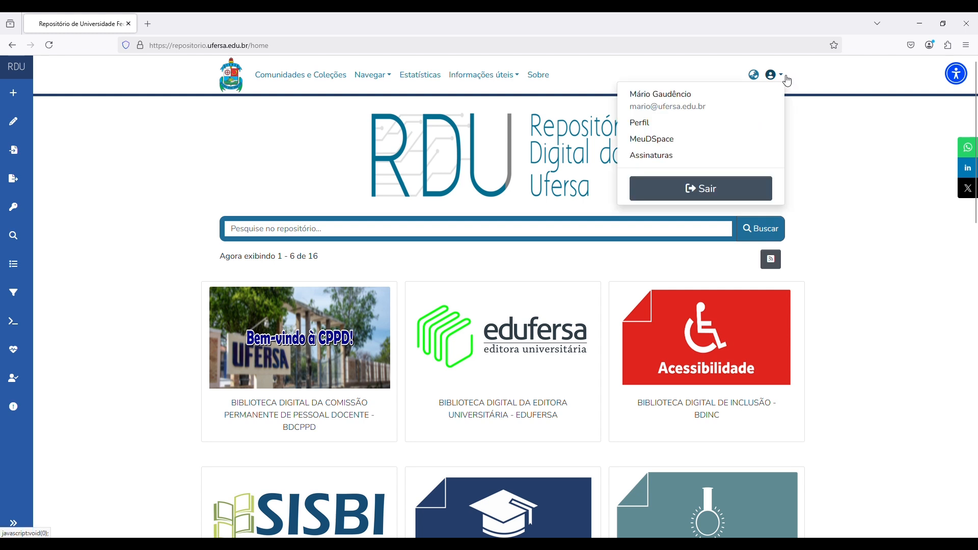
left_click(673, 144)
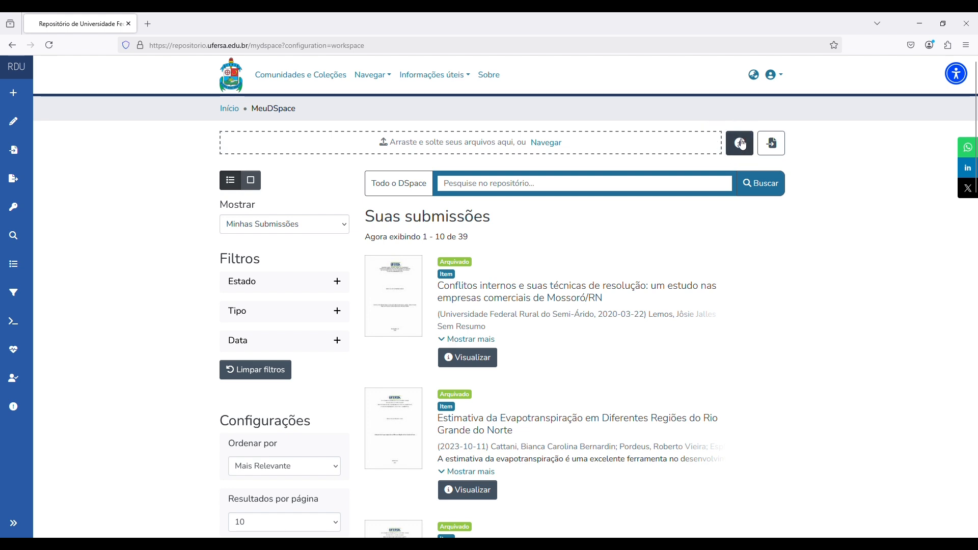
mouse_move(15, 95)
- Create a new item after searching 'Administração' and choosing the Mestrado em Administração collection
left_click(741, 146)
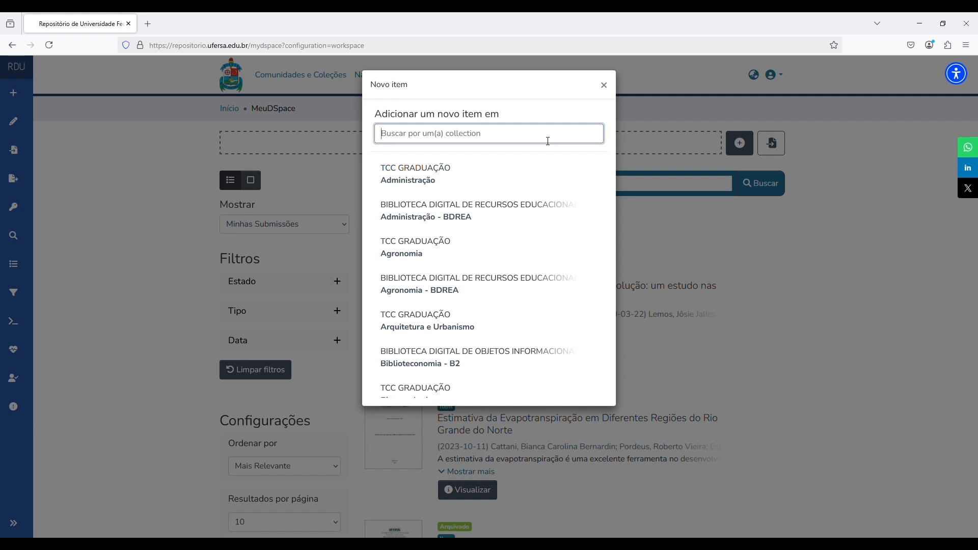
type("Administração")
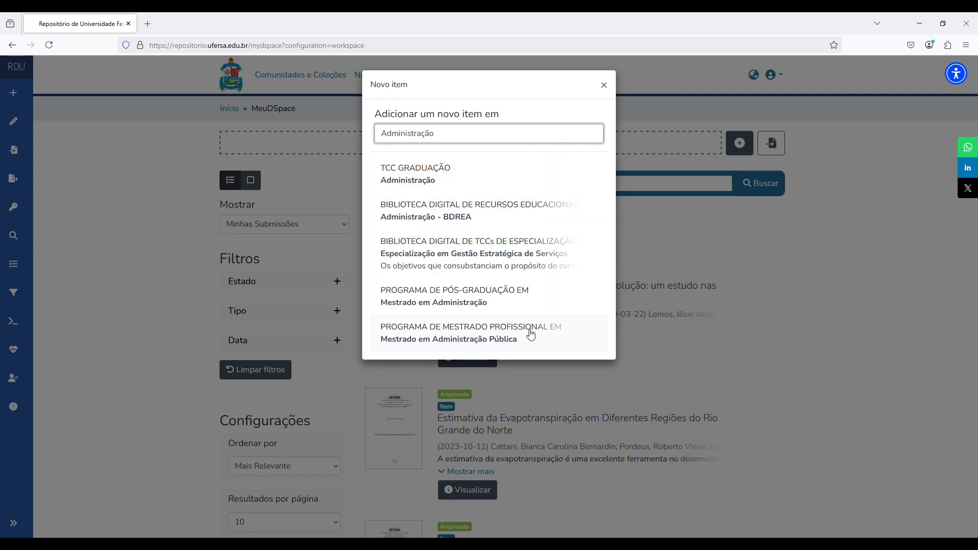
left_click(529, 306)
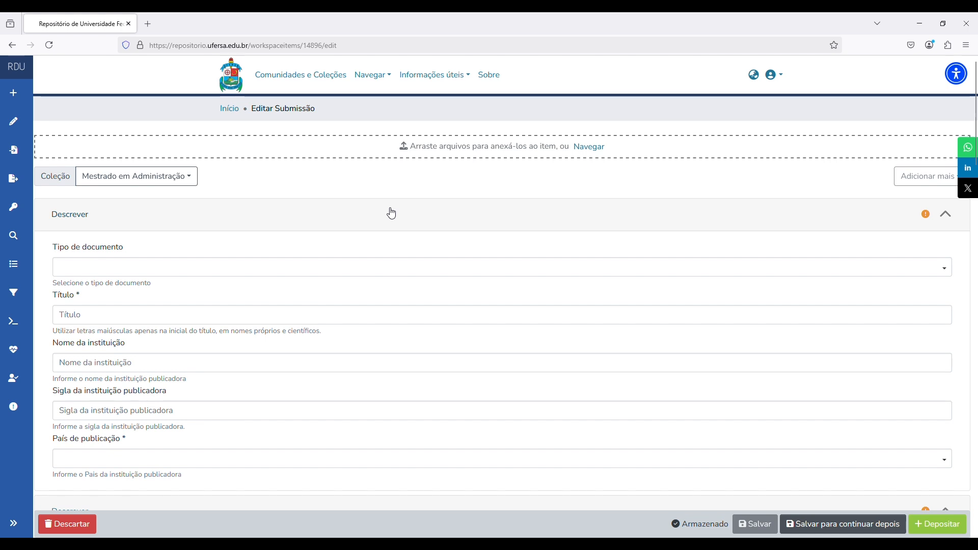
- Choose Tese as the document type after briefly trying Trabalho de Conclusão de Curso and Dissertação
left_click(421, 268)
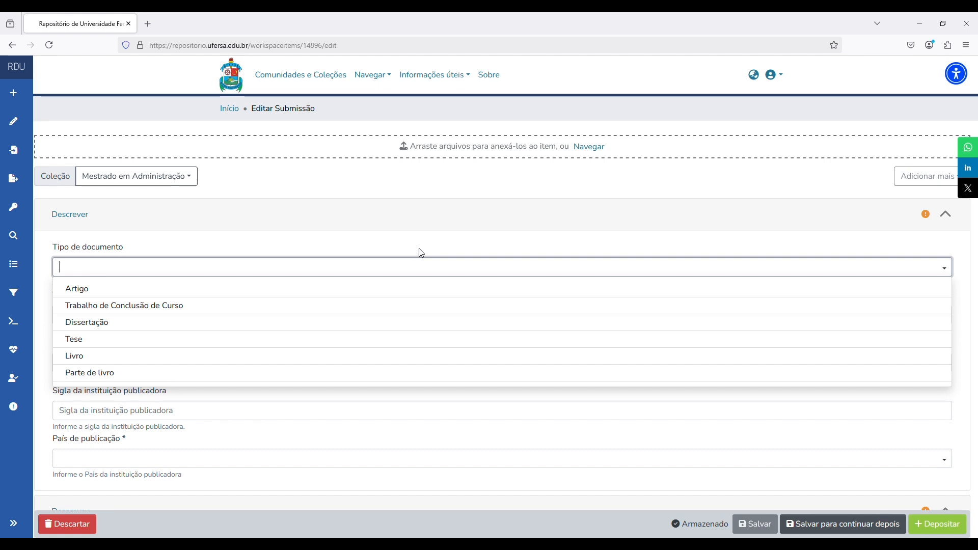
left_click(173, 306)
left_click(198, 269)
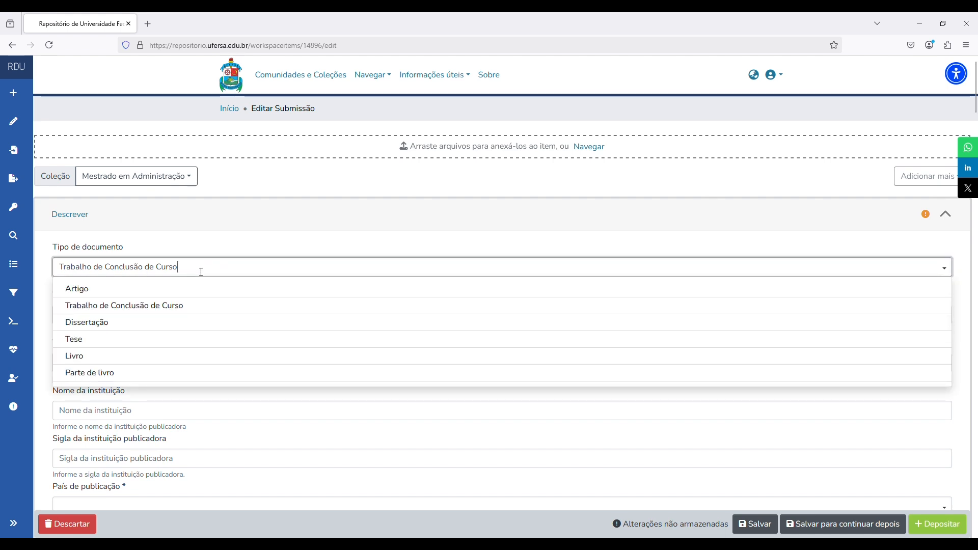
left_click(127, 324)
left_click(159, 273)
scroll(161, 277, "down", 1)
left_click(151, 291)
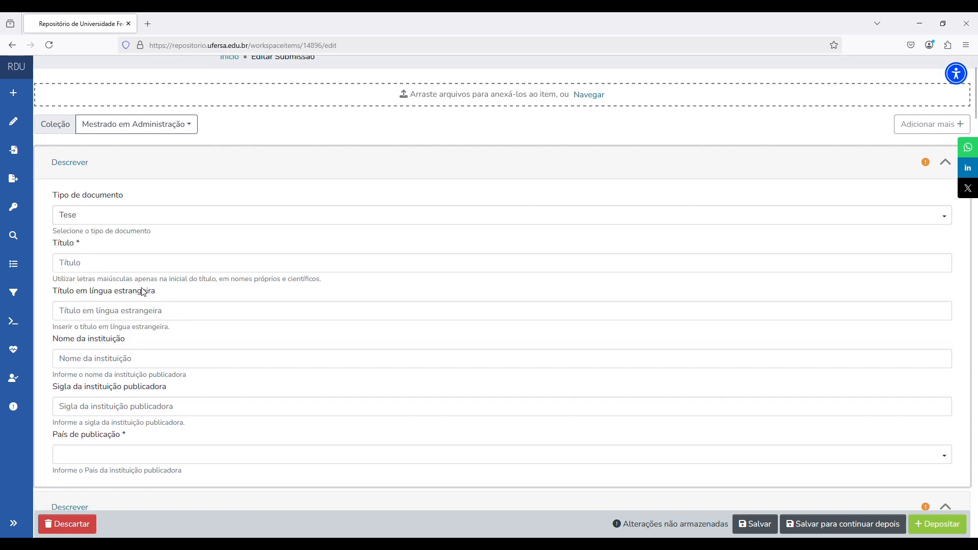
scroll(488, 285, "up", 1)
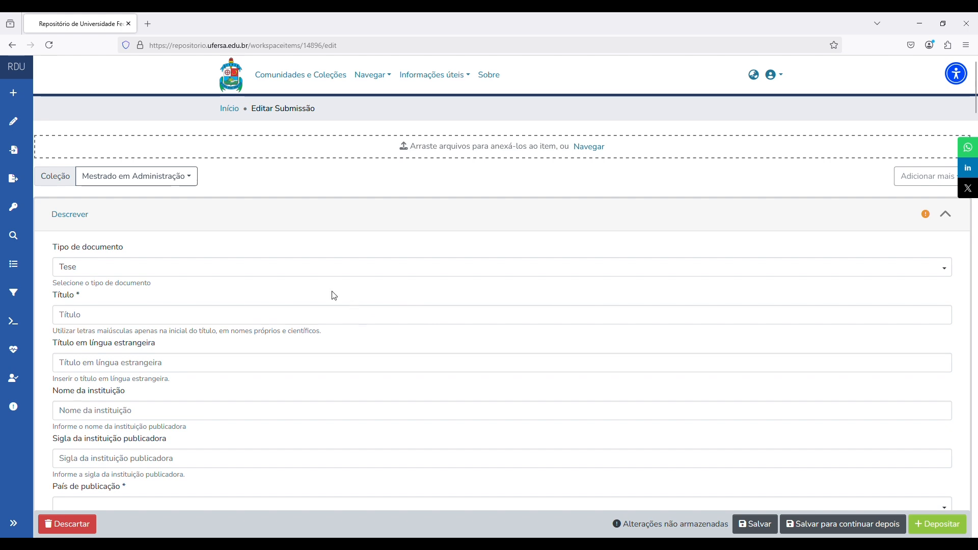
left_click_drag(58, 336, 326, 335)
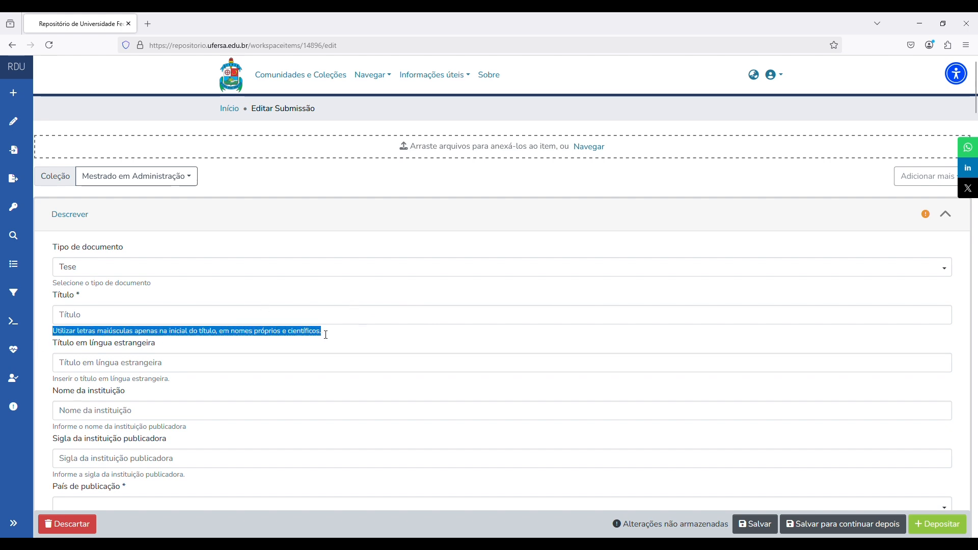
- Enter the title 'Gestão do conhecimento: estudo de caso' and select it for copying
left_click(369, 322)
type("G")
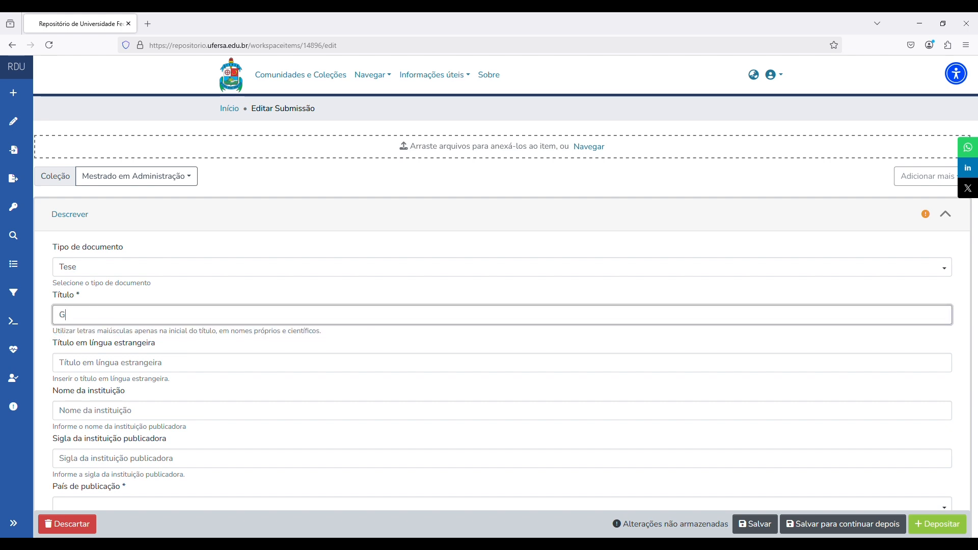
type("estão do conhecimento: estudo de caso")
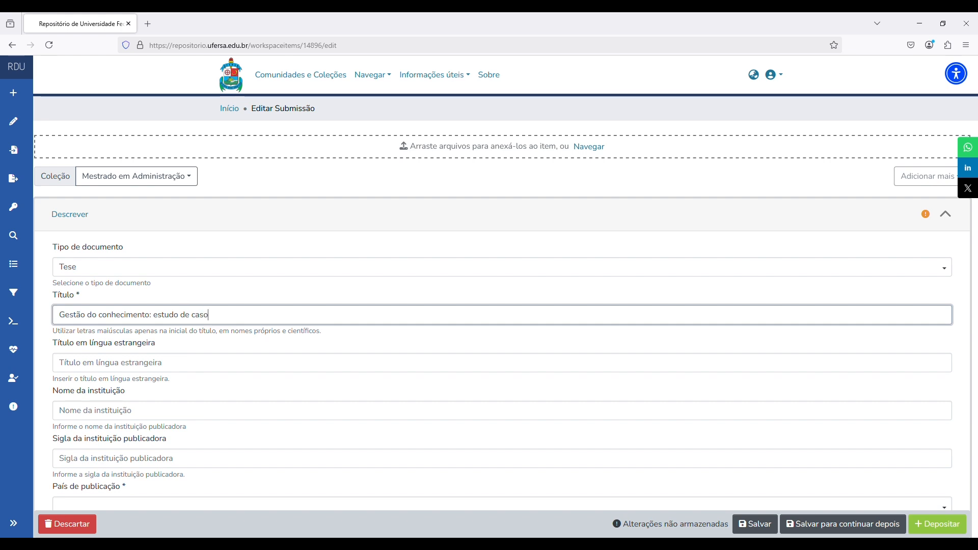
left_click(489, 295)
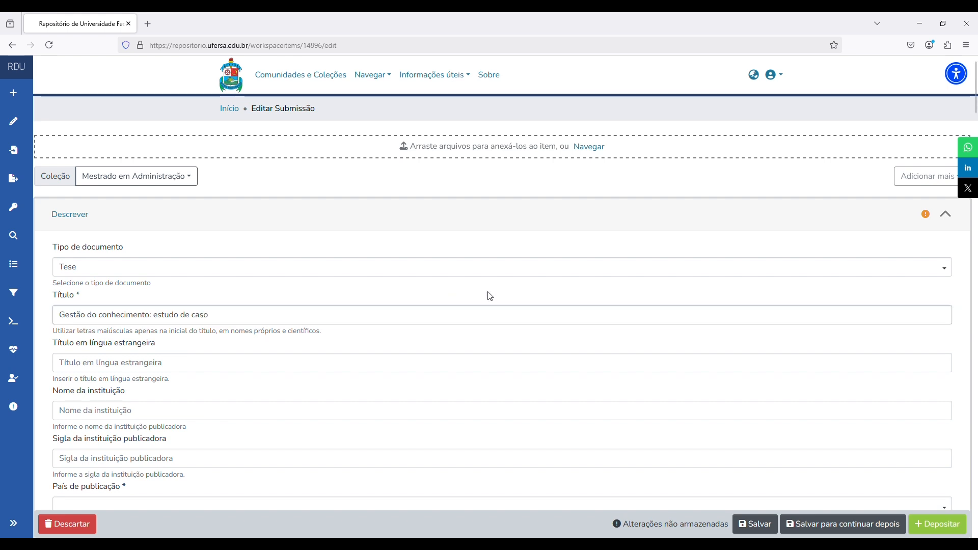
scroll(506, 289, "down", 2)
left_click(252, 268)
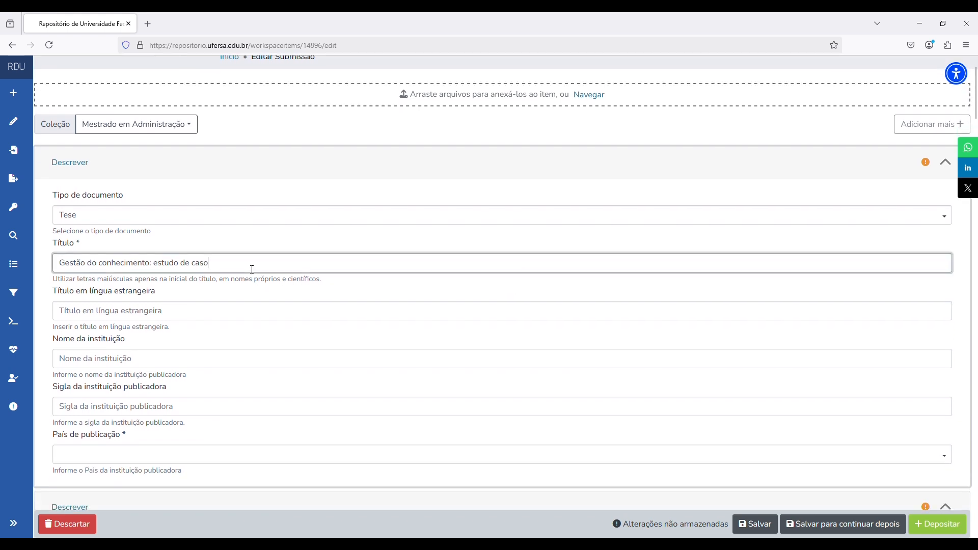
key("ctrl+a")
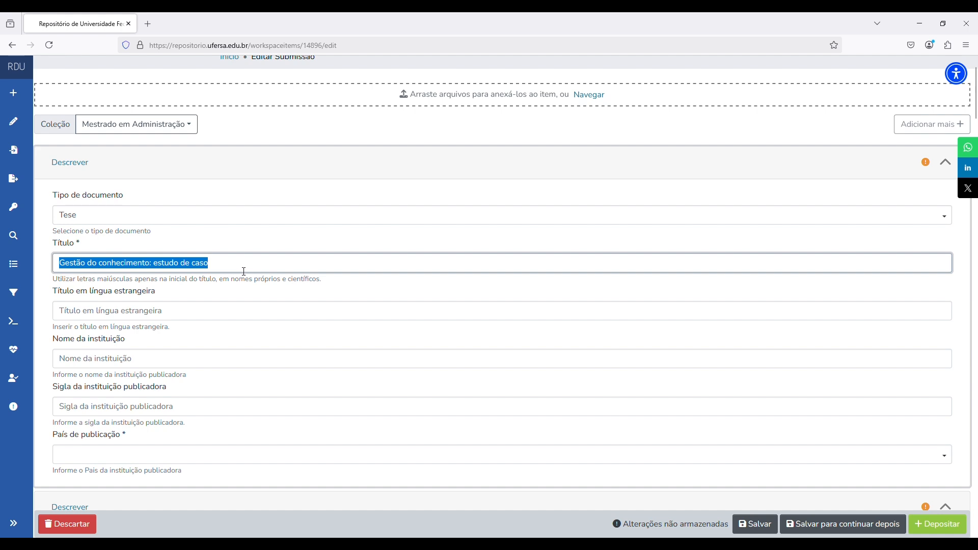
- Open Google Tradutor in a new browser tab through a web search for 'tradutor'
left_click(152, 22)
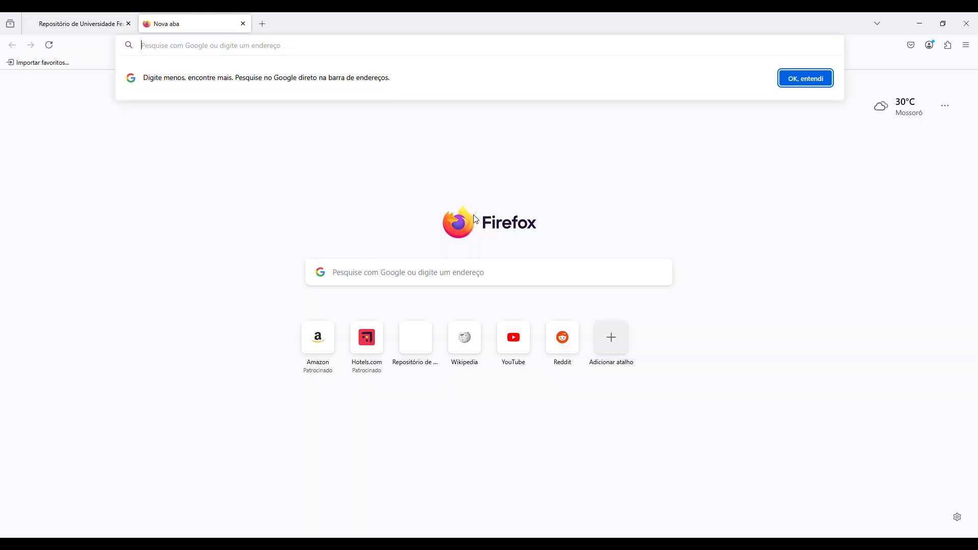
type("t")
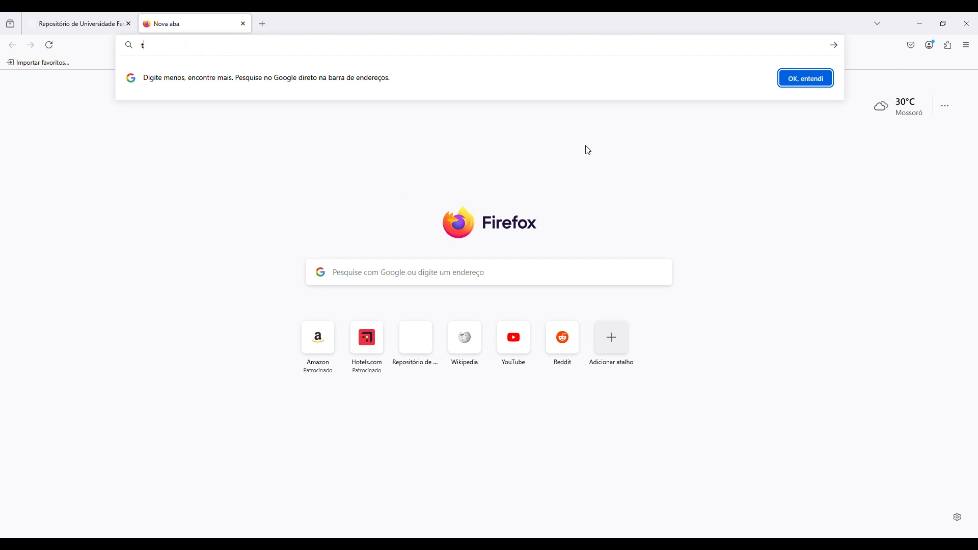
type("radu")
key("Return")
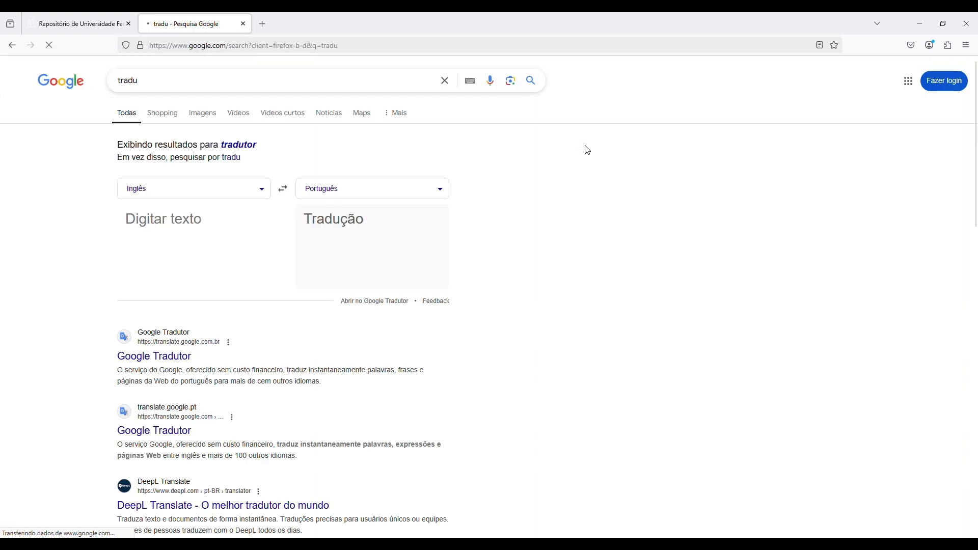
left_click(248, 147)
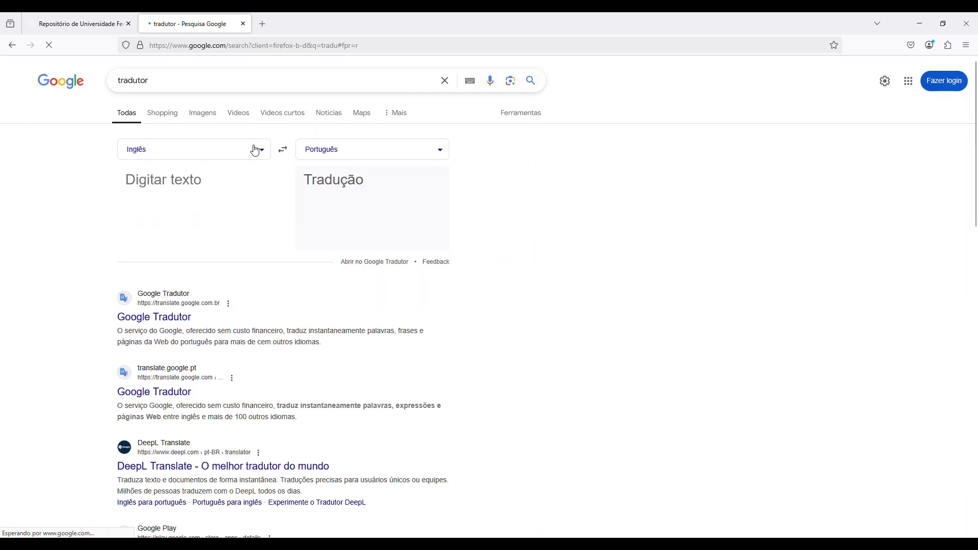
left_click(158, 318)
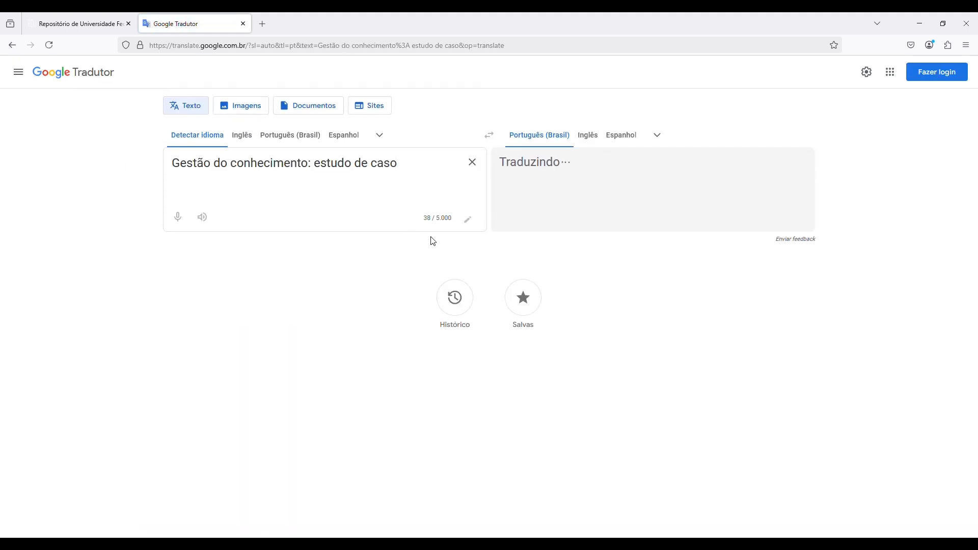
left_click(293, 139)
- Paste 'Knowledge management: case study' as foreign title and type institution 'Universidade Federal Rural do Semi-Árido'
left_click(297, 140)
left_click(752, 218)
left_click(79, 24)
left_click(275, 310)
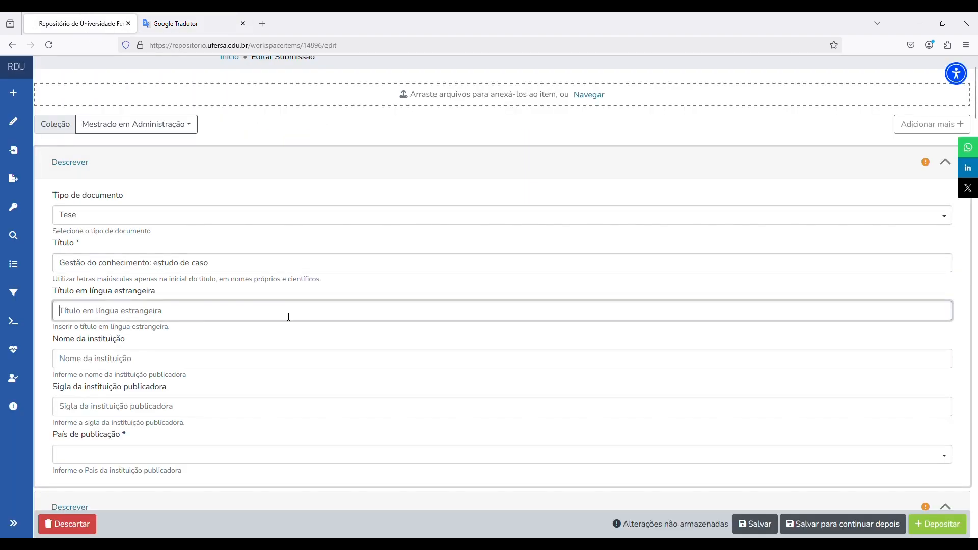
key("ctrl+v")
left_click(460, 337)
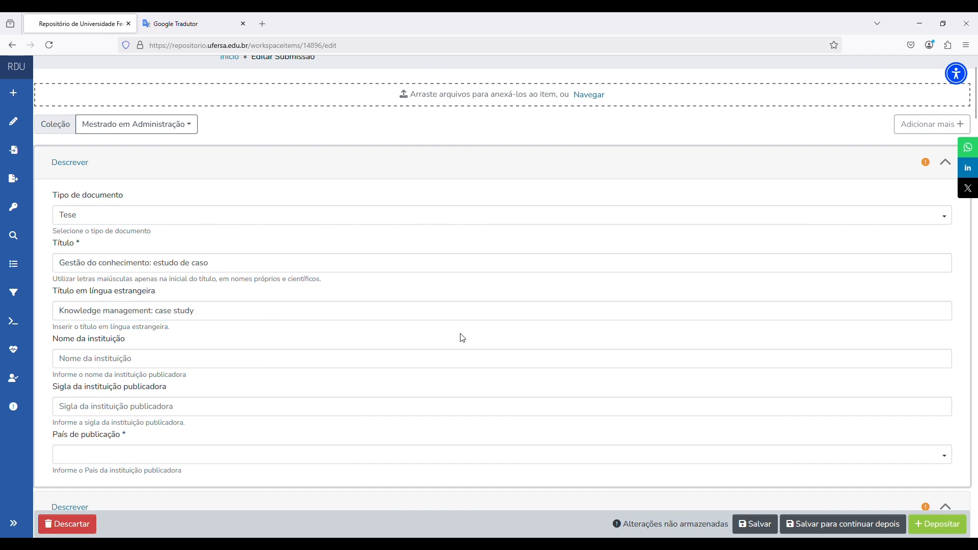
scroll(460, 337, "down", 1)
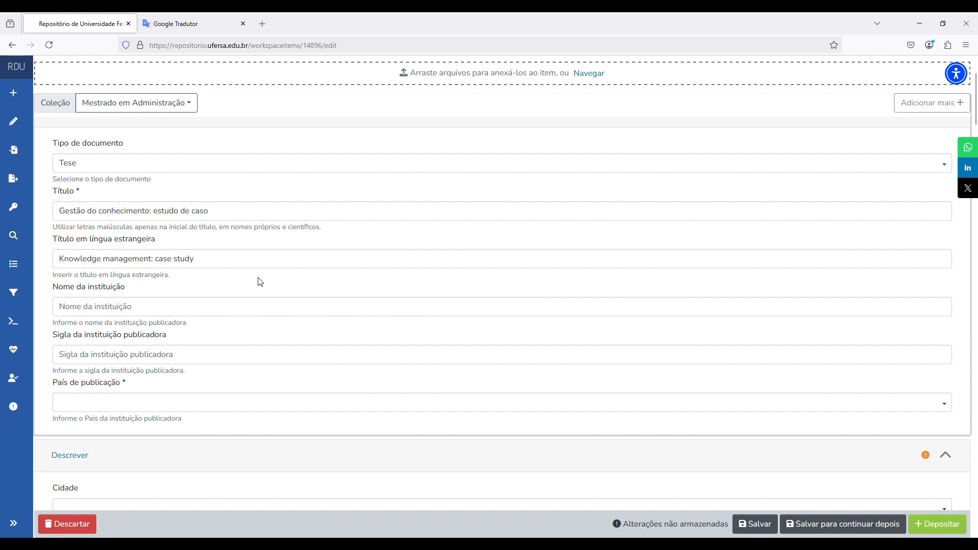
left_click(307, 267)
left_click(260, 308)
type("Universidad")
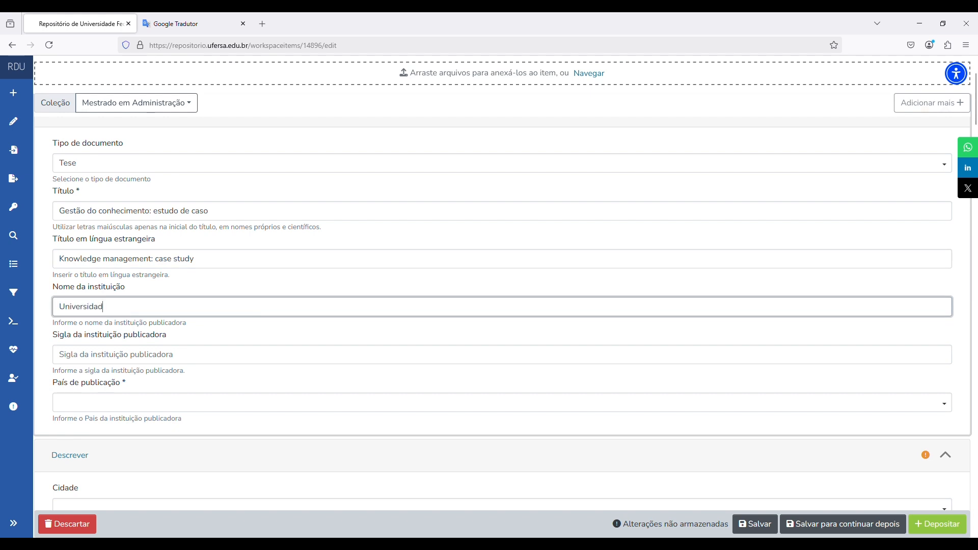
type("e Federal Rural do Semi-Árido")
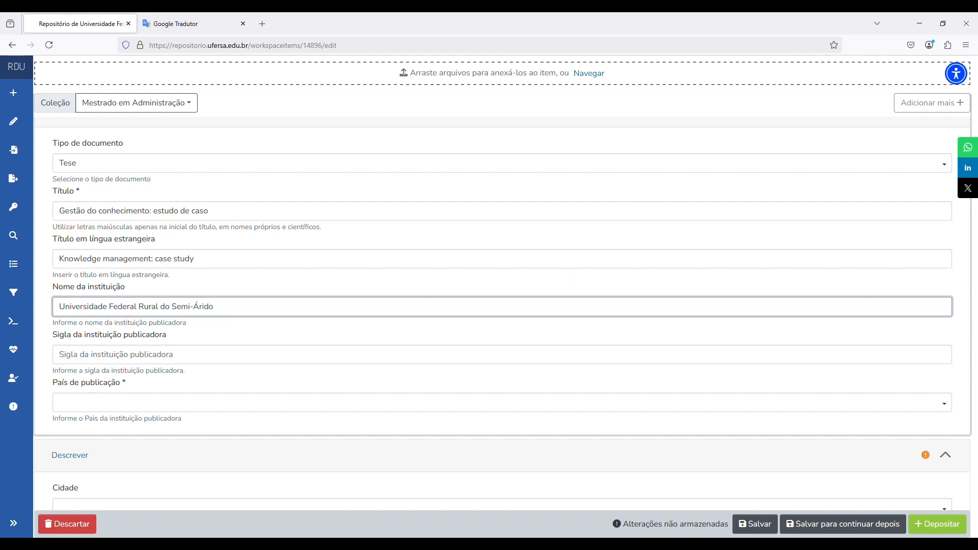
- Set the institution acronym to UFERSA, replacing the SIGLA placeholder
left_click(348, 286)
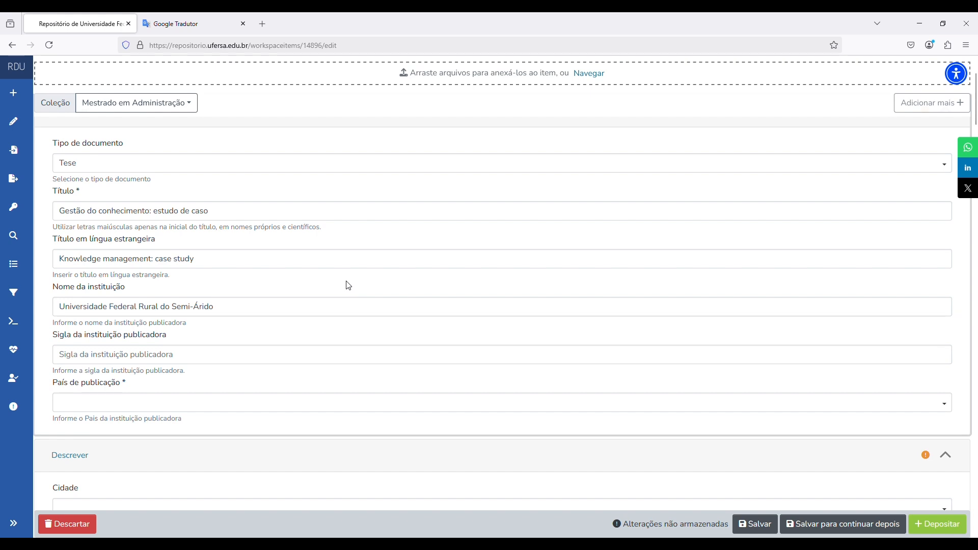
left_click(325, 357)
type("SIGLA")
left_click(333, 331)
left_click_drag(107, 361, 64, 363)
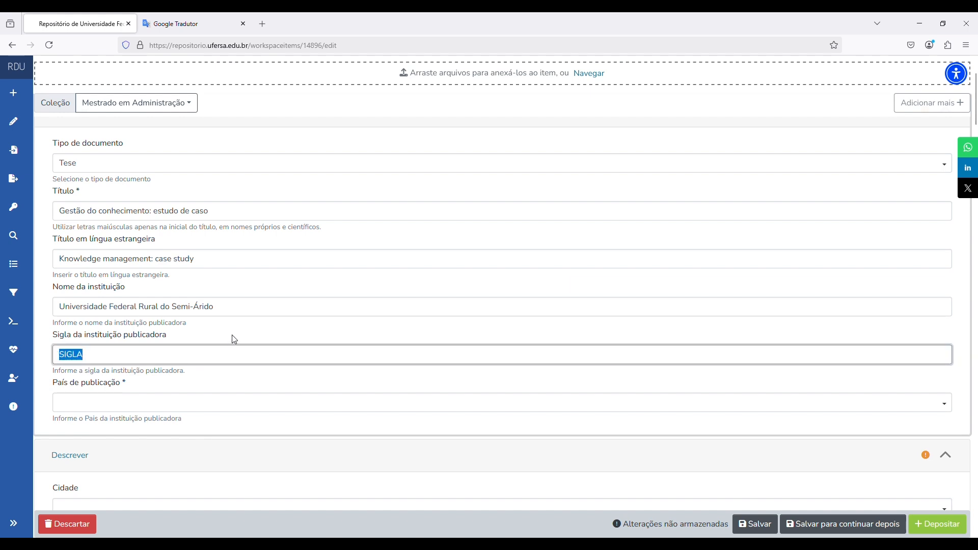
type("UFERSA")
left_click(313, 386)
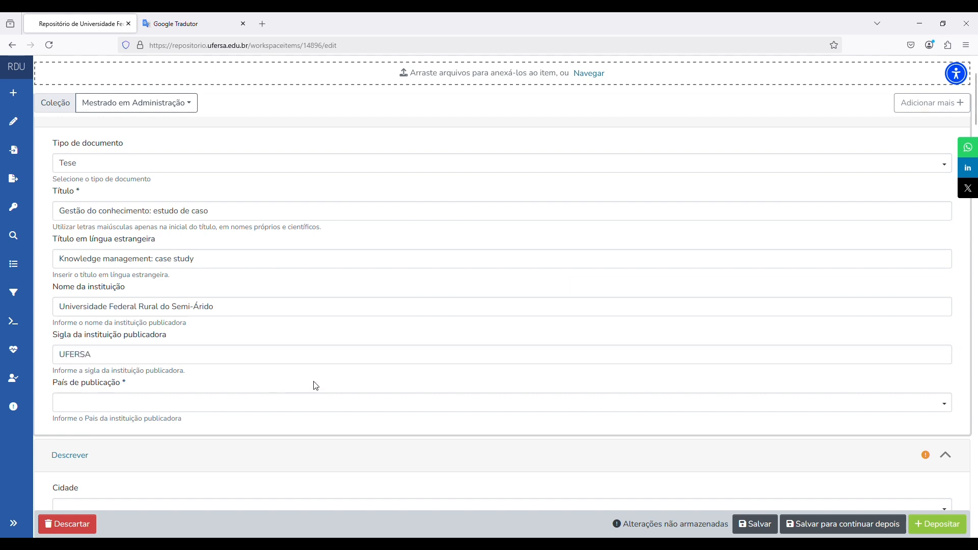
- Set the publication country to Brasil and save the submission
left_click(343, 403)
left_click(270, 423)
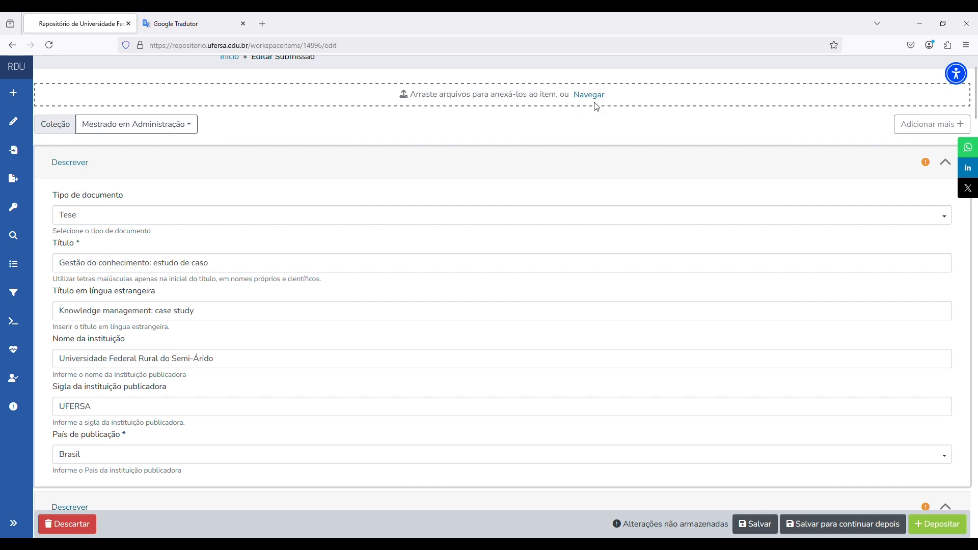
left_click(741, 525)
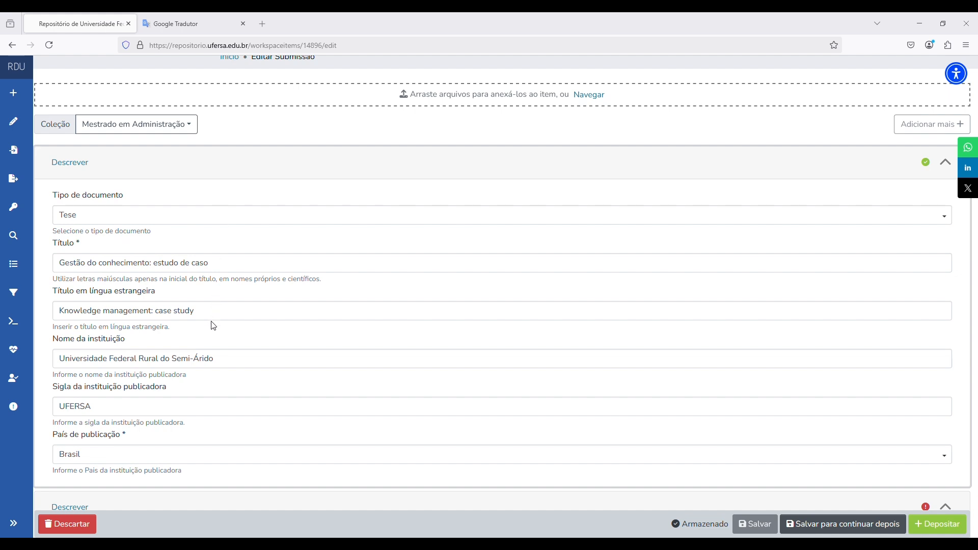
left_click(513, 352)
- Choose Mossoró as the city and PDF as the object format
scroll(528, 257, "down", 4)
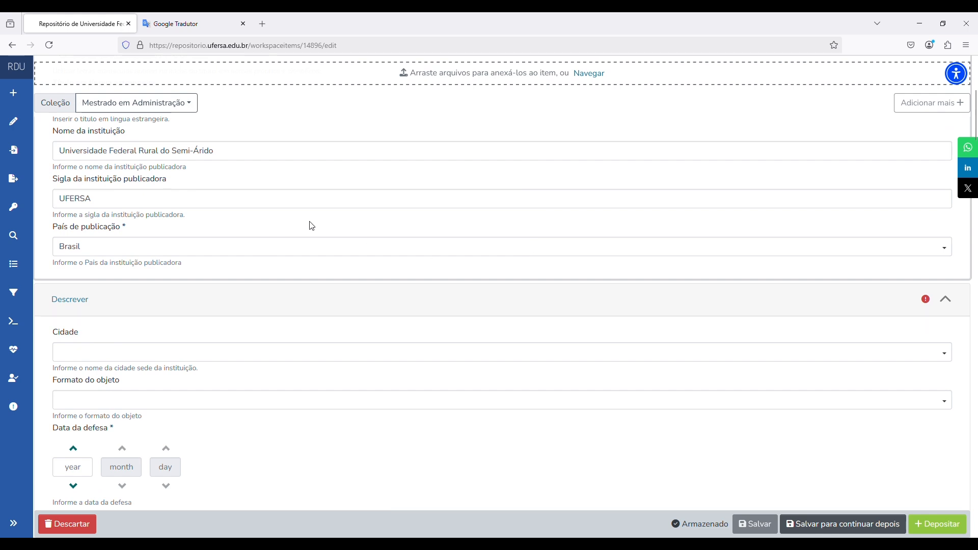
scroll(311, 225, "down", 1)
left_click(284, 300)
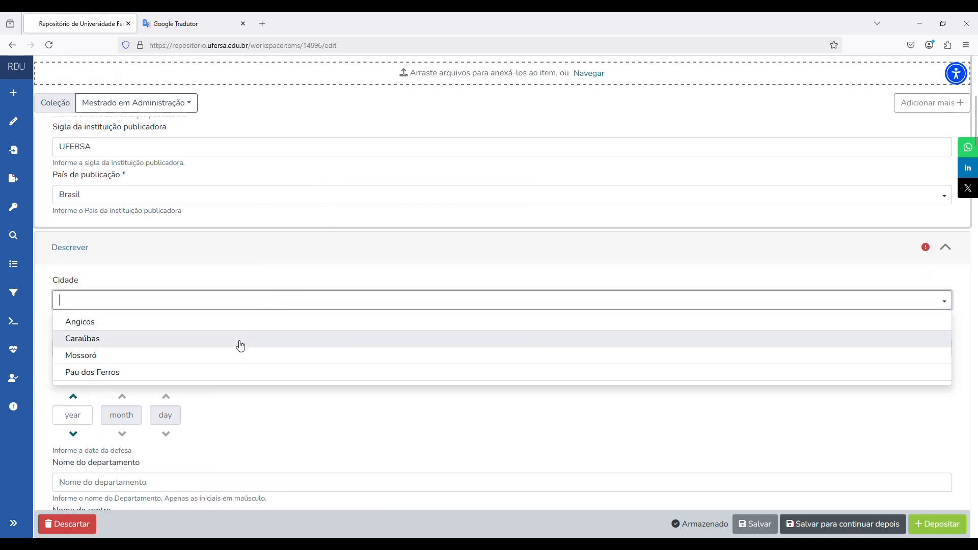
left_click(242, 359)
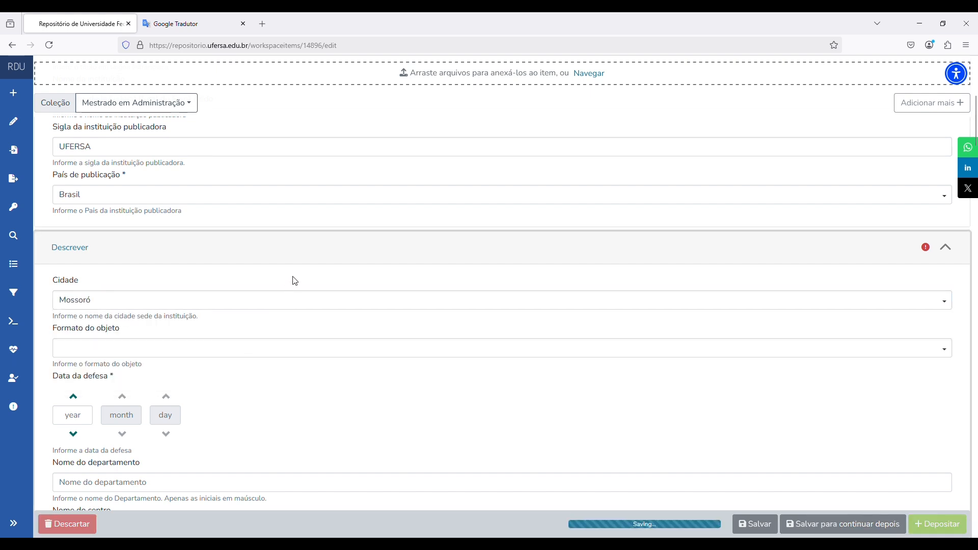
scroll(303, 278, "down", 2)
left_click(250, 244)
left_click(244, 264)
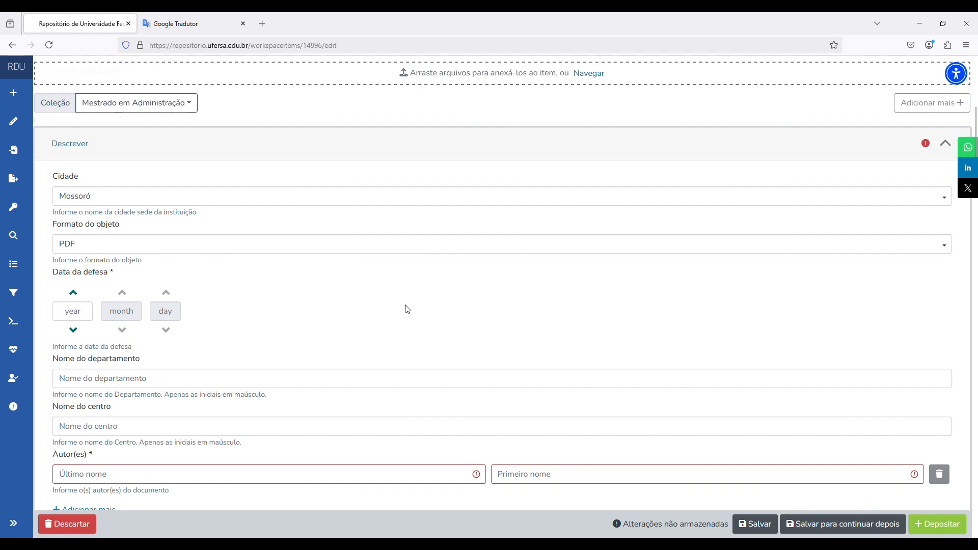
- Enter the defence date as year 2025, month 03, day 02, correcting the month
left_click(75, 316)
type("2025")
left_click(131, 313)
type("05")
left_click(174, 316)
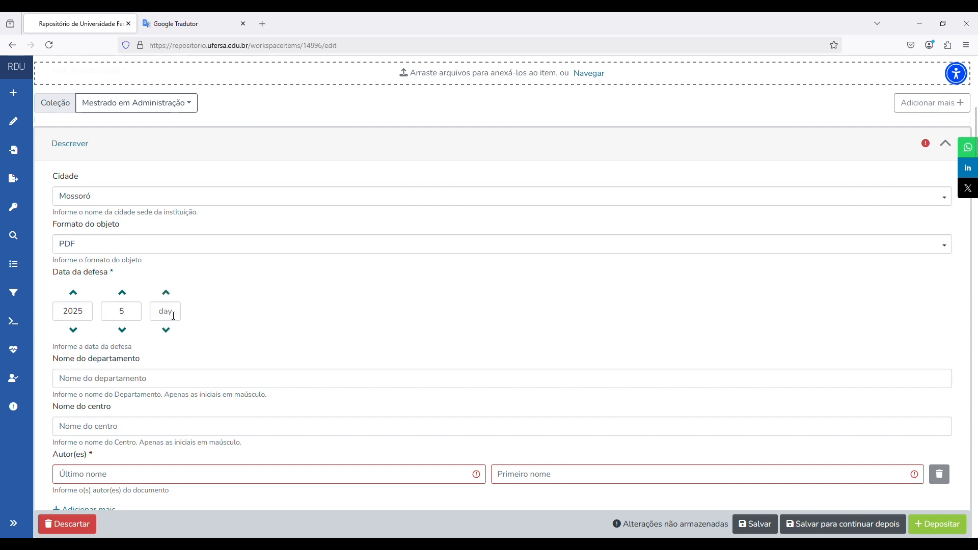
left_click(135, 317)
key("BackSpace")
type("03")
left_click(170, 314)
type("02")
left_click(256, 309)
- Start typing the centre name 'Centro de Ciências Sociais Aplicadas e Humanas'
scroll(262, 301, "down", 2)
scroll(262, 298, "down", 1)
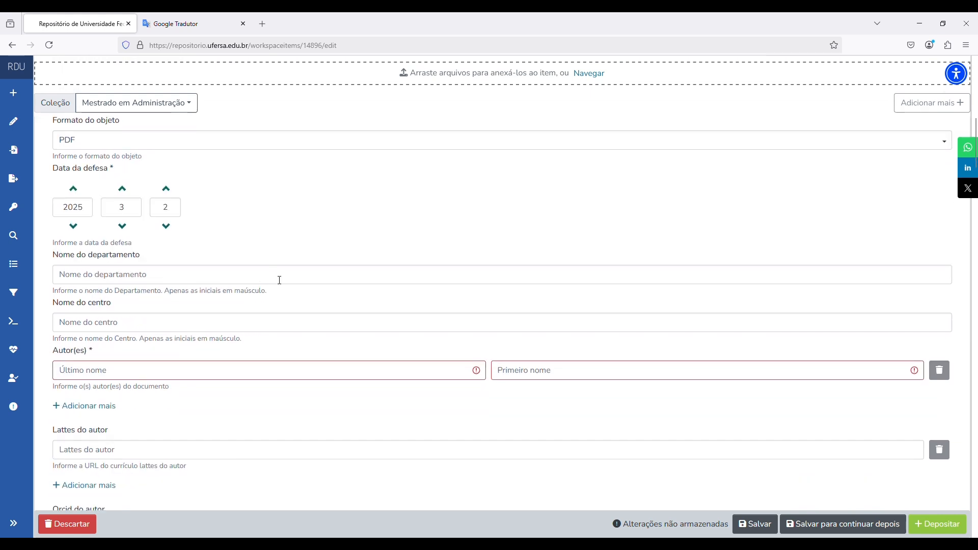
left_click(275, 323)
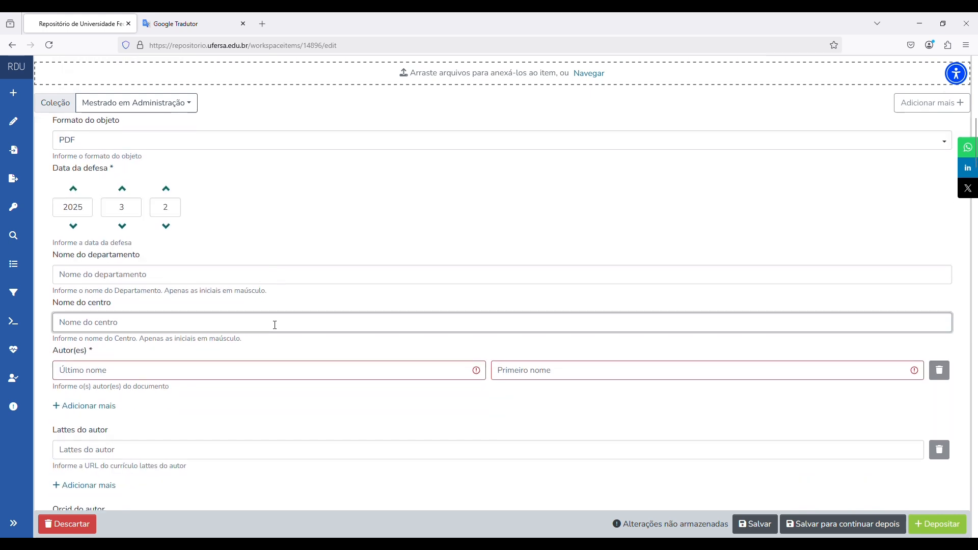
type("C")
type("entro ")
type("de")
type(" Ciências ")
type("So")
type("ciais")
type(" Apla")
type("cada")
type("s e HU")
type("manas - CCSA")
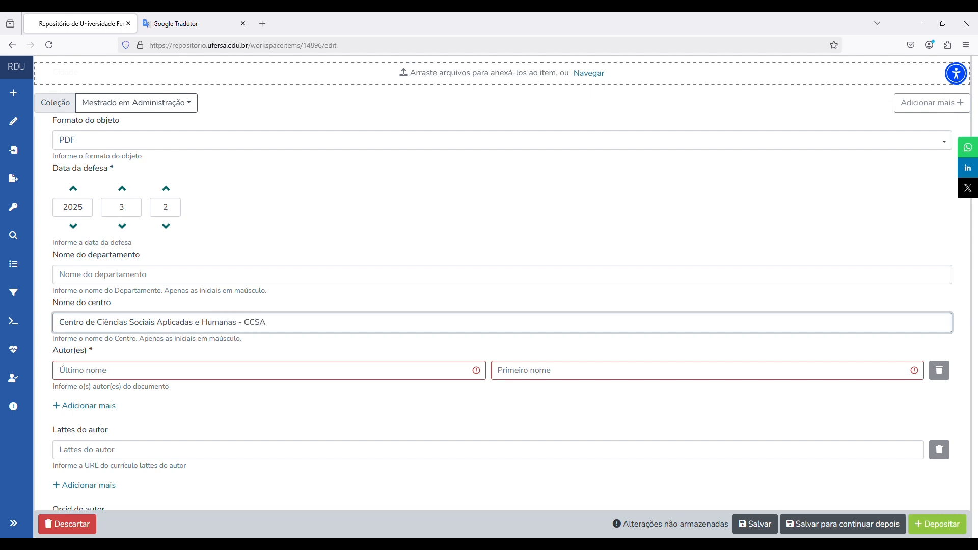
- Complete the centre name, then enter the author's first name, fixing a misspelling
type("H")
left_click(499, 348)
scroll(465, 296, "down", 2)
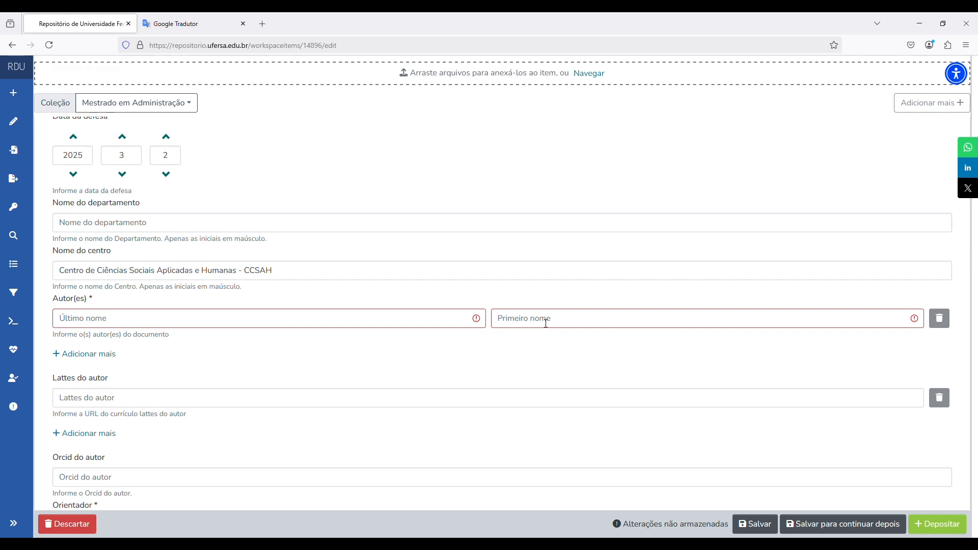
left_click(544, 323)
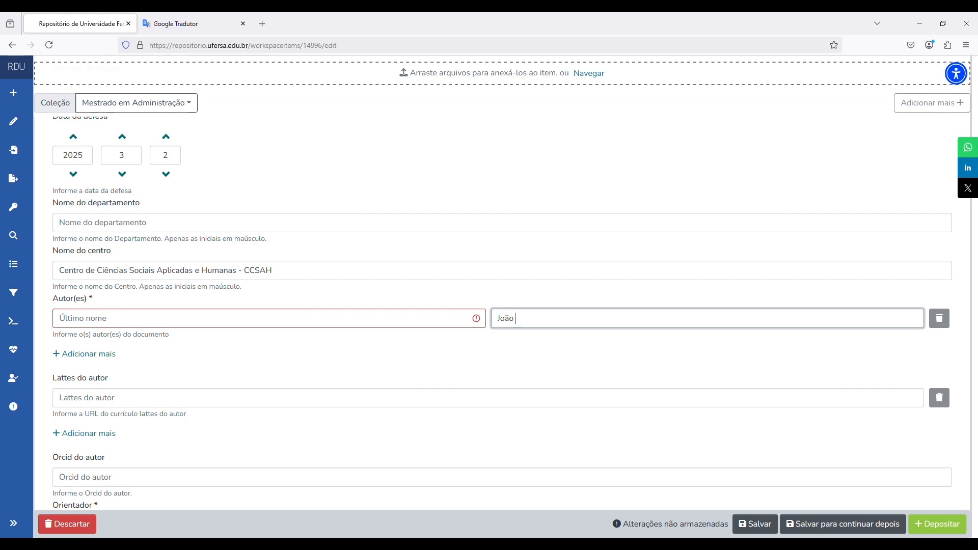
- Enter the author's two-part surname in the last-name field
left_click(234, 327)
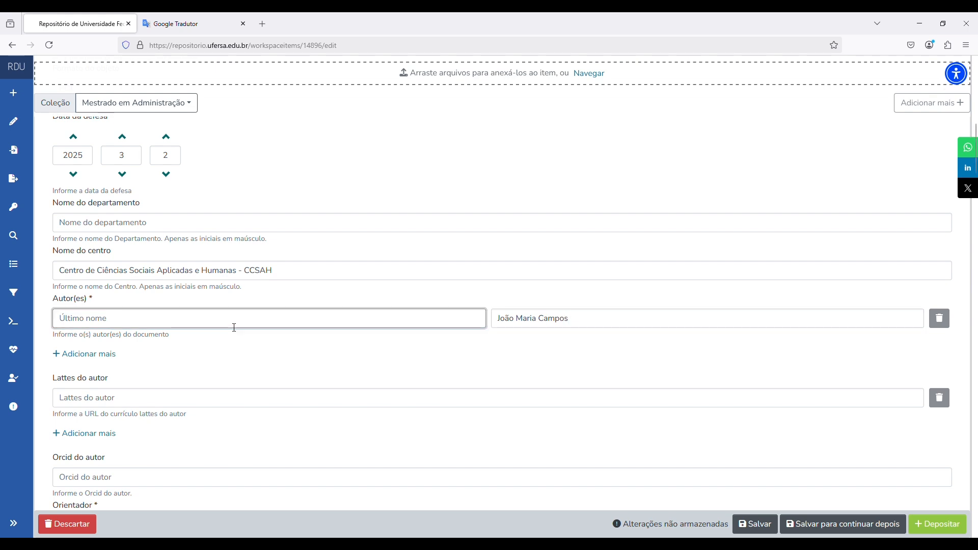
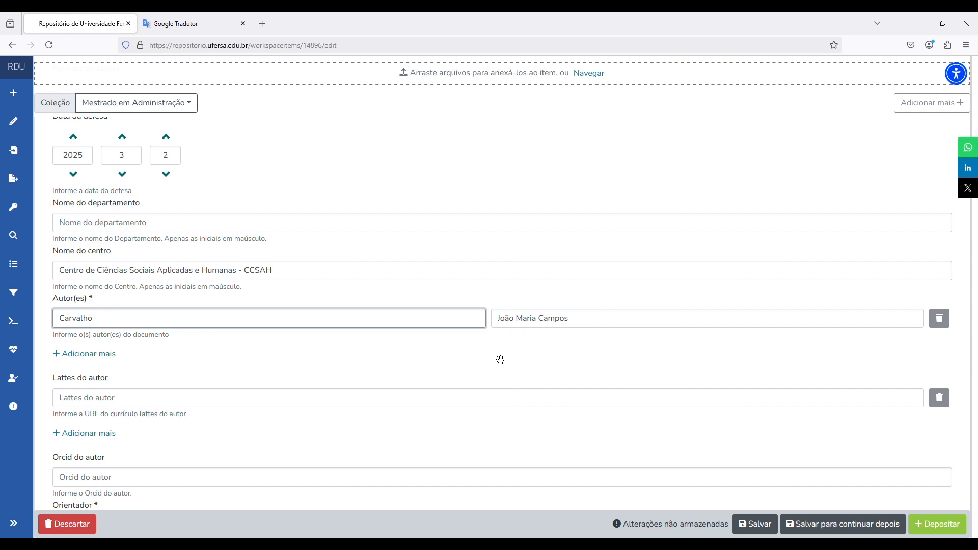
left_click(499, 365)
scroll(513, 365, "down", 1)
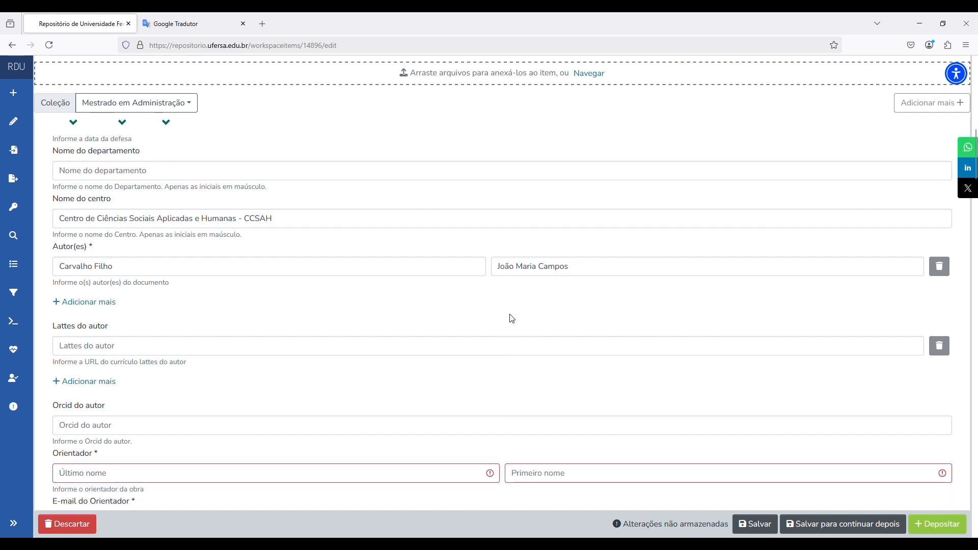
- Type the advisor's first name into the Orientador first-name field, correcting typos
scroll(523, 312, "down", 1)
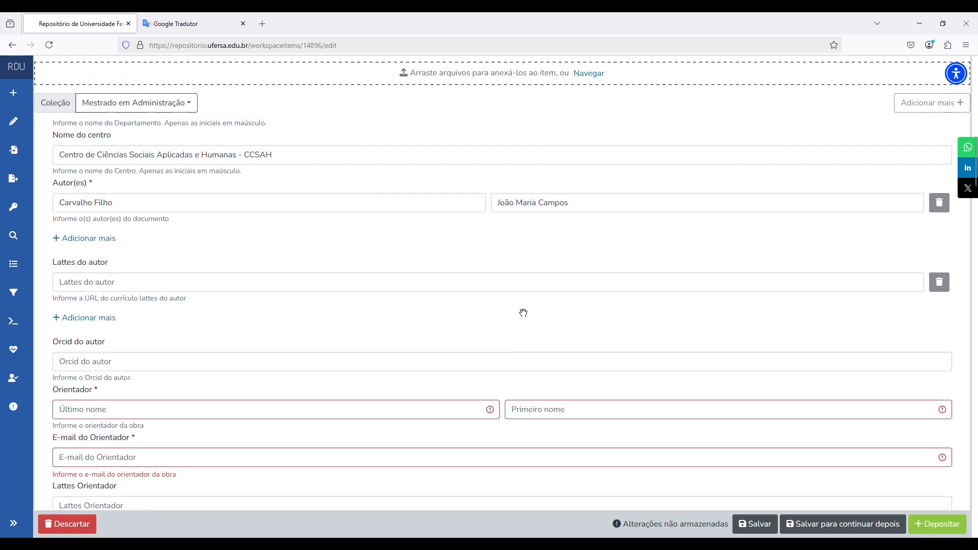
scroll(524, 312, "down", 1)
left_click(385, 247)
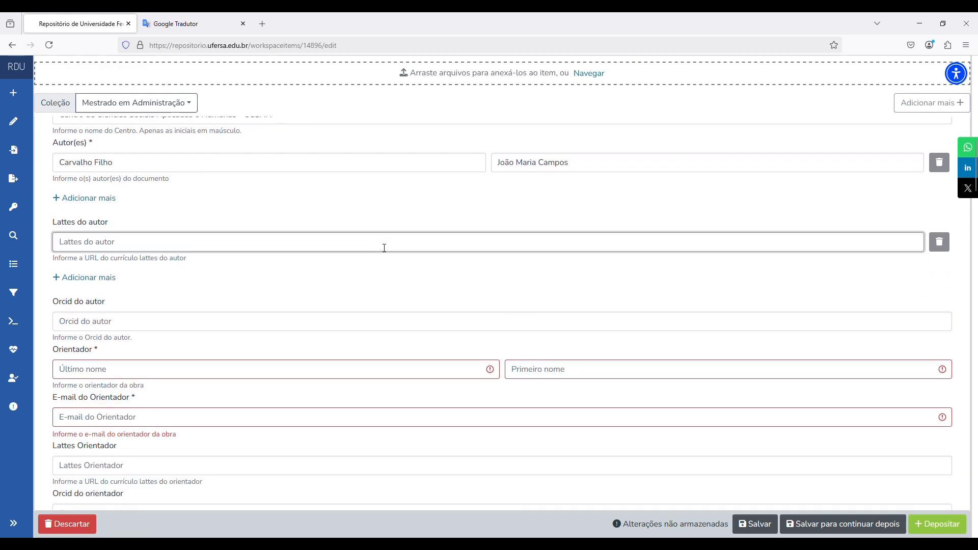
left_click(384, 321)
scroll(451, 293, "down", 2)
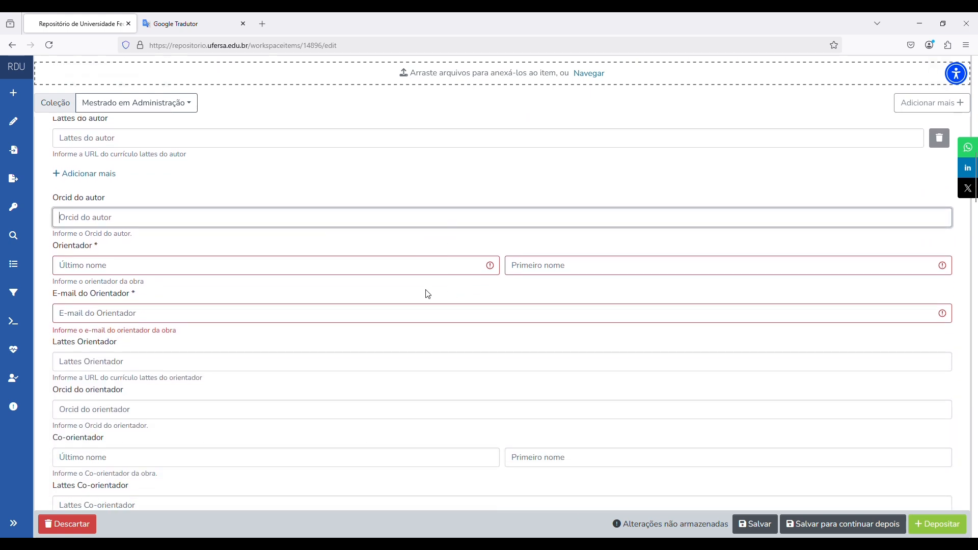
left_click(539, 275)
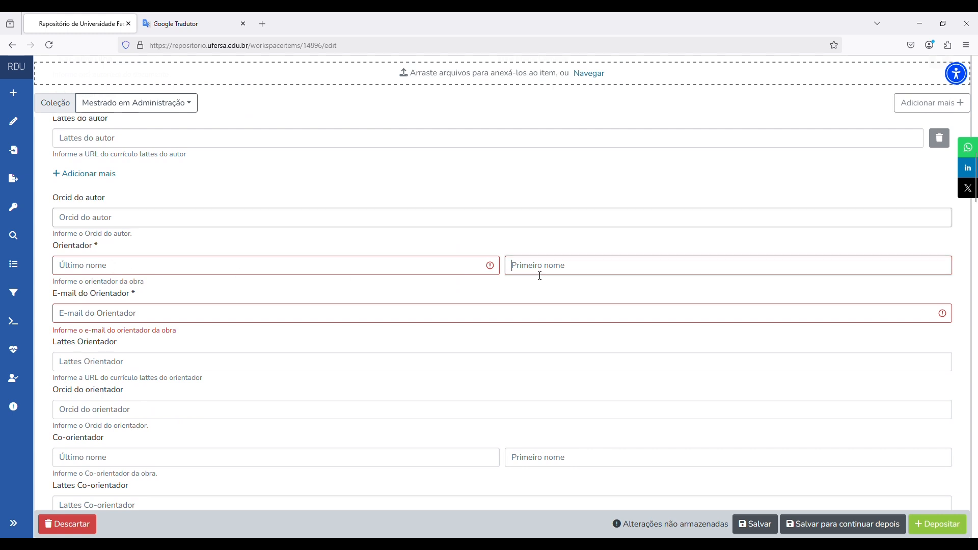
scroll(557, 275, "up", 3)
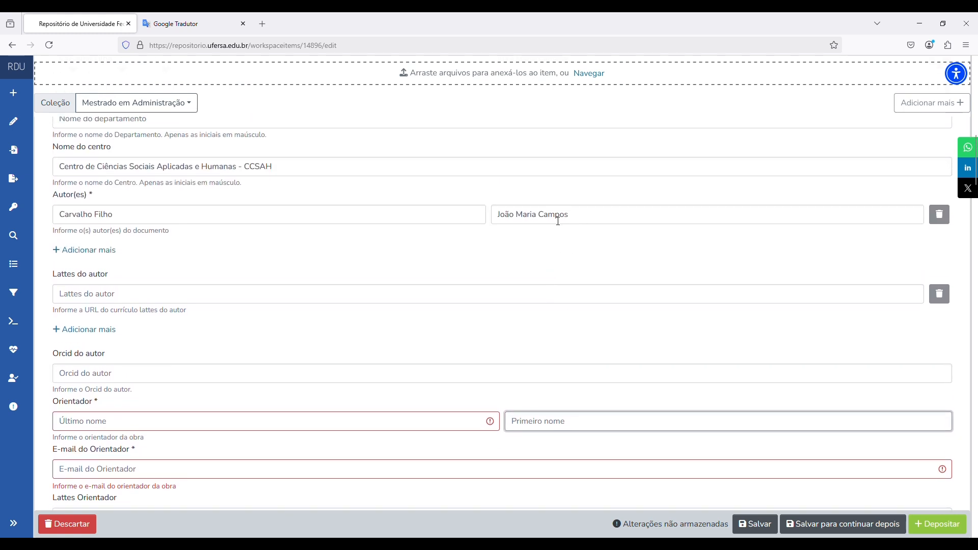
scroll(565, 266, "down", 2)
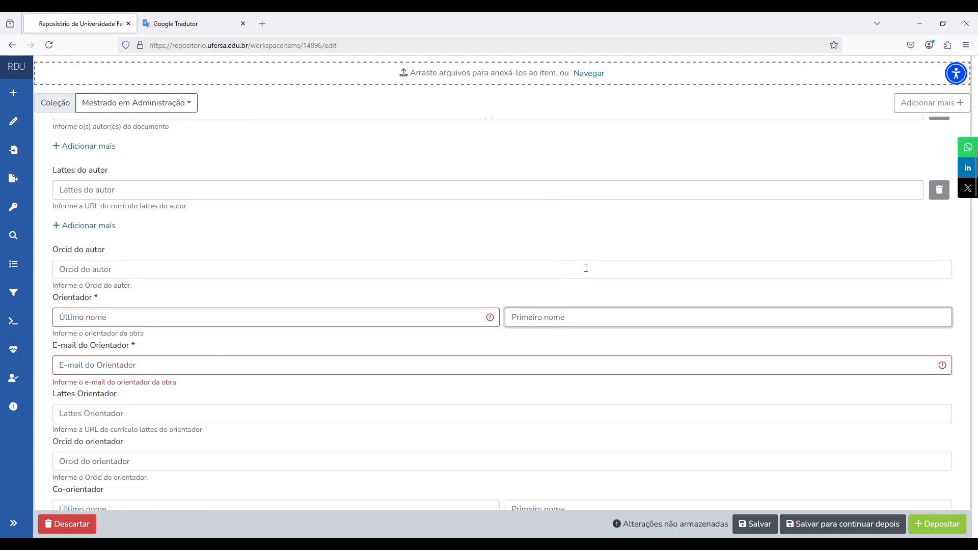
type("MArcos")
key("BackSpace")
key("BackSpace")
key("BackSpace")
key("BackSpace")
key("BackSpace")
type("r")
key("BackSpace")
- Enter the advisor's last name and institutional e-mail address
left_click(401, 326)
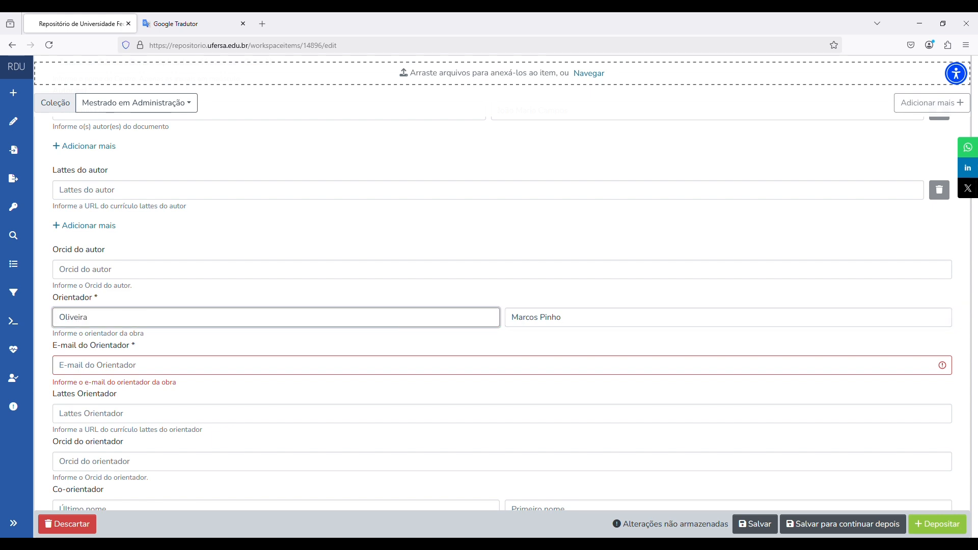
scroll(434, 320, "down", 1)
left_click(417, 320)
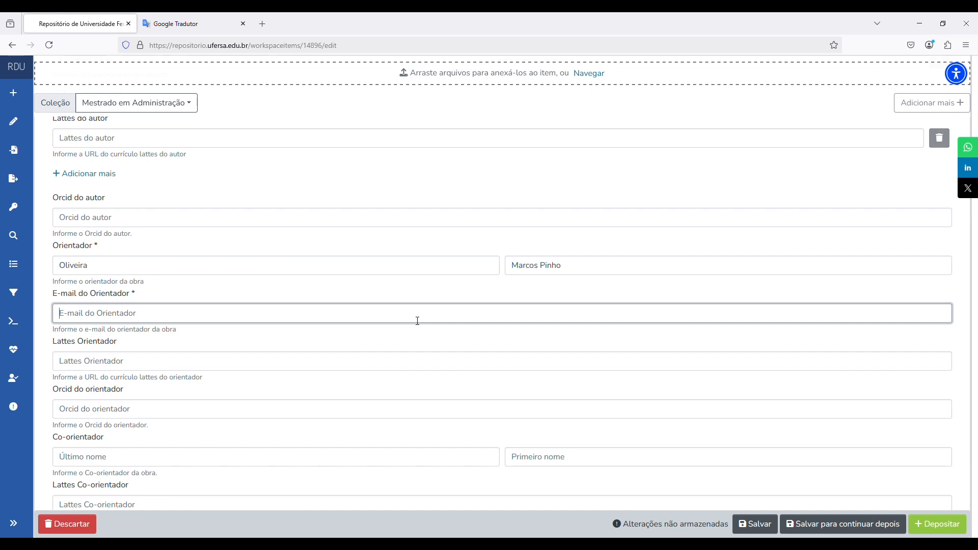
left_click(554, 341)
scroll(565, 340, "down", 1)
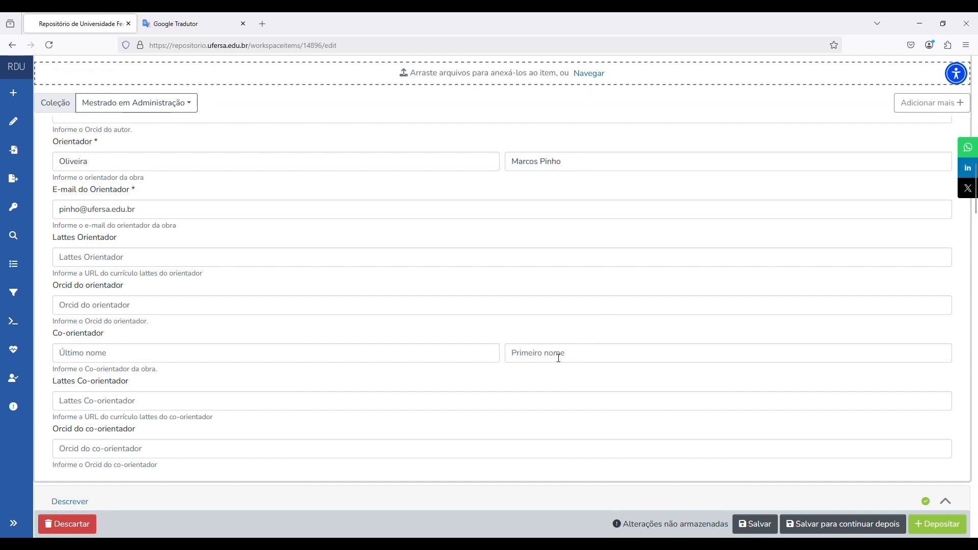
left_click(539, 357)
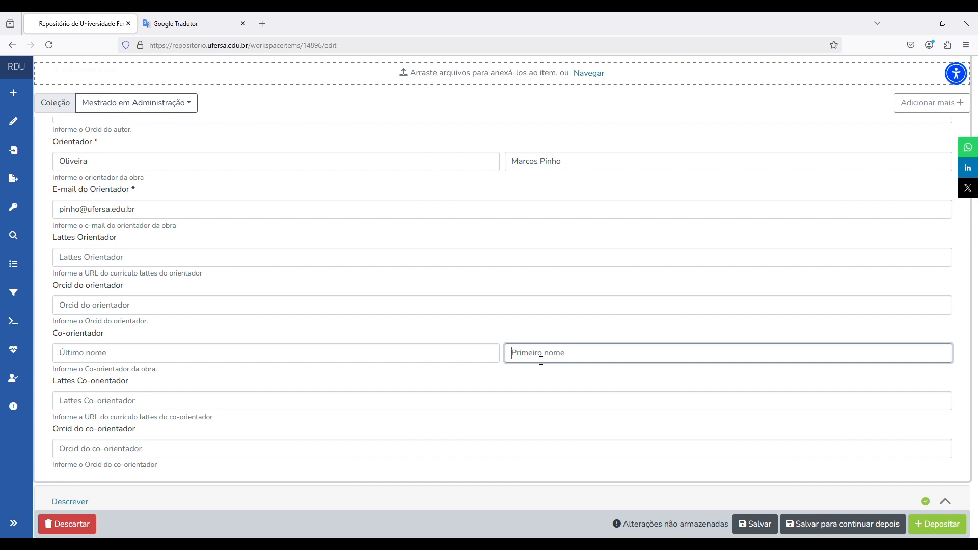
- Select the advisor's first name to reuse for the first board member
scroll(606, 359, "down", 5)
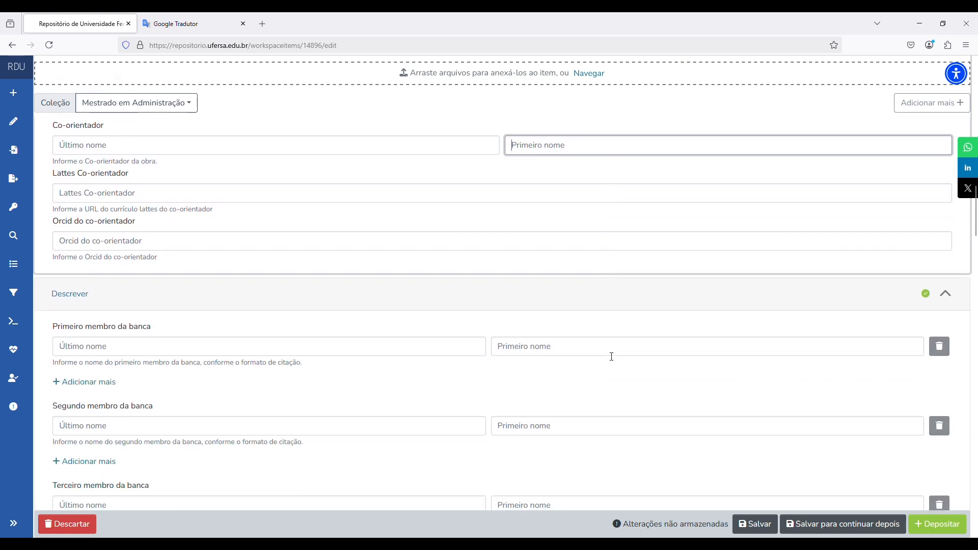
scroll(612, 355, "down", 2)
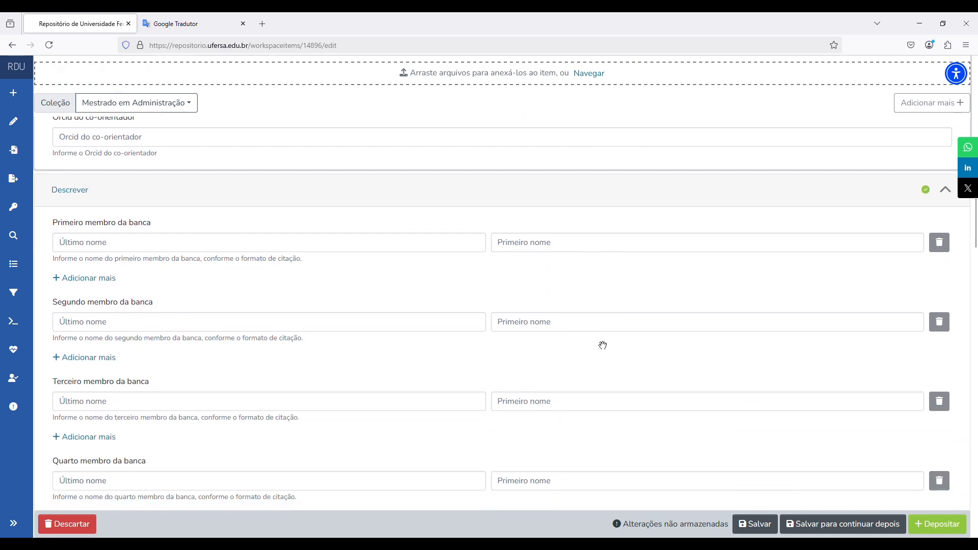
left_click(580, 244)
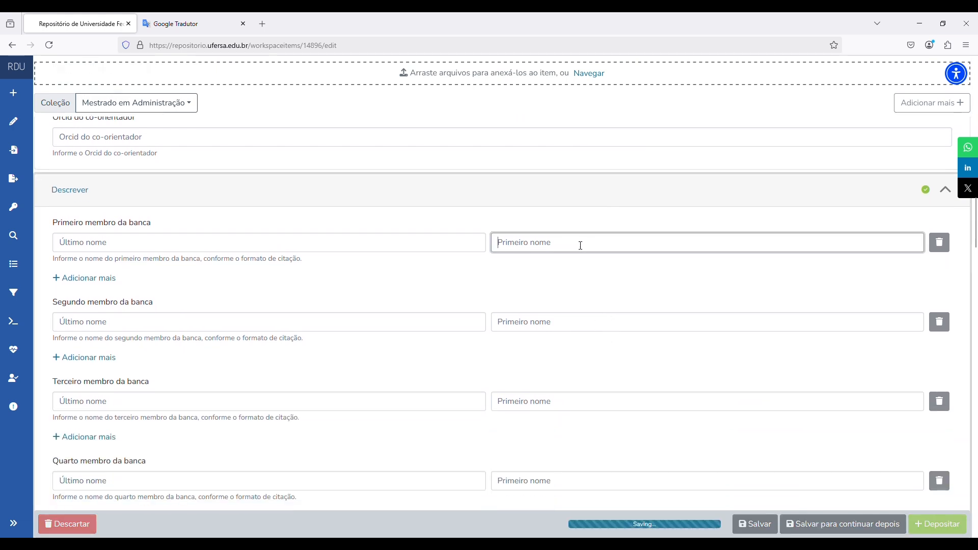
scroll(588, 249, "up", 7)
scroll(594, 251, "up", 4)
left_click(514, 319)
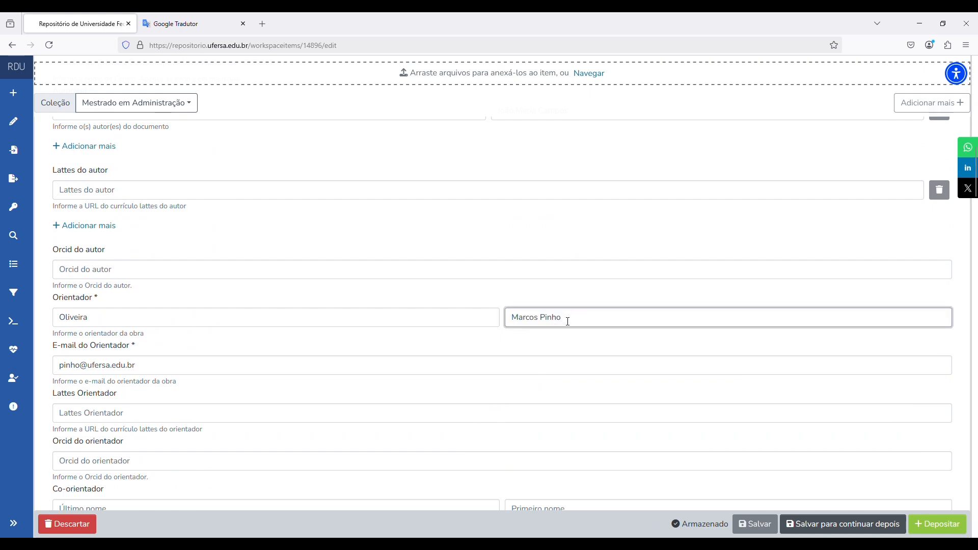
triple_click(568, 321)
key("ctrl+c")
scroll(602, 297, "down", 6)
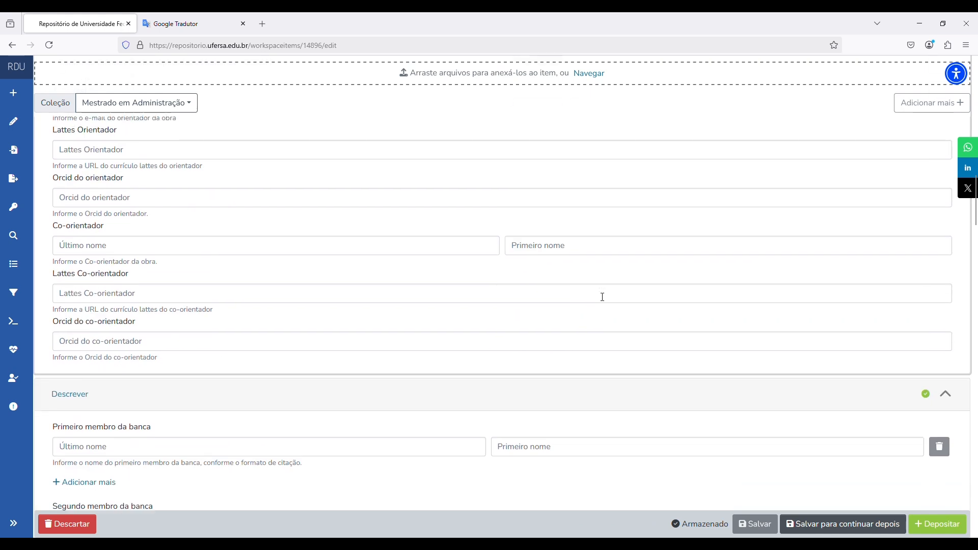
scroll(602, 297, "down", 5)
- Paste the first board member's first name and type their last name
left_click(574, 249)
key("ctrl+v")
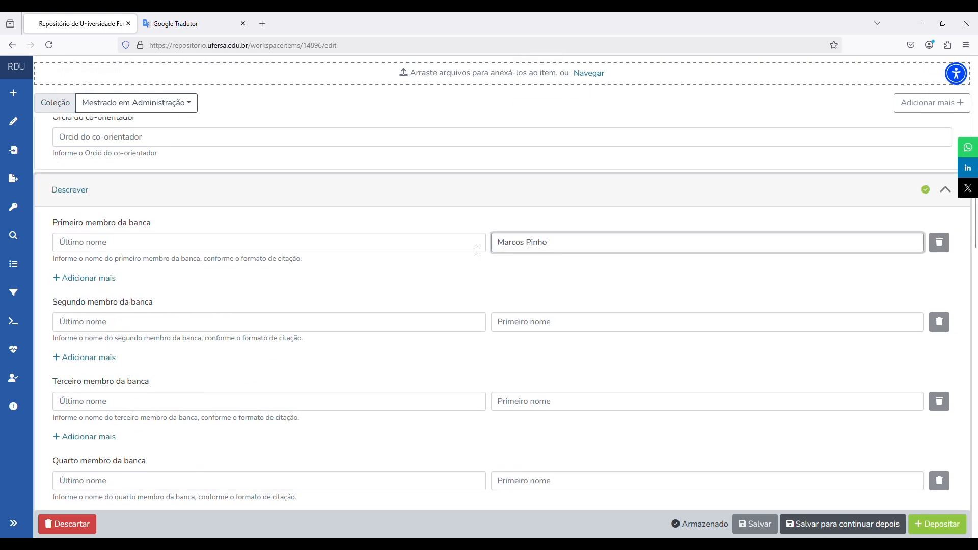
left_click(442, 247)
type("Oliveira")
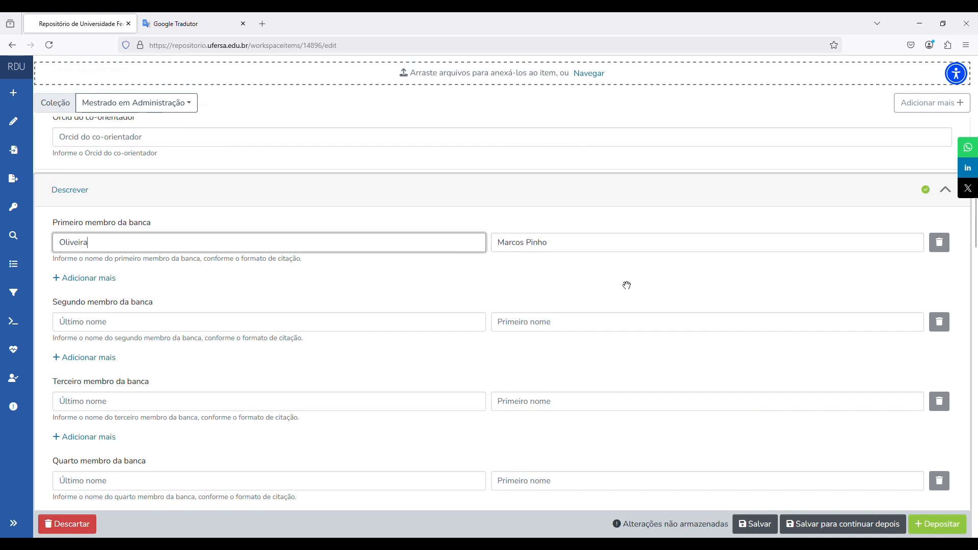
left_click(624, 284)
scroll(616, 280, "down", 1)
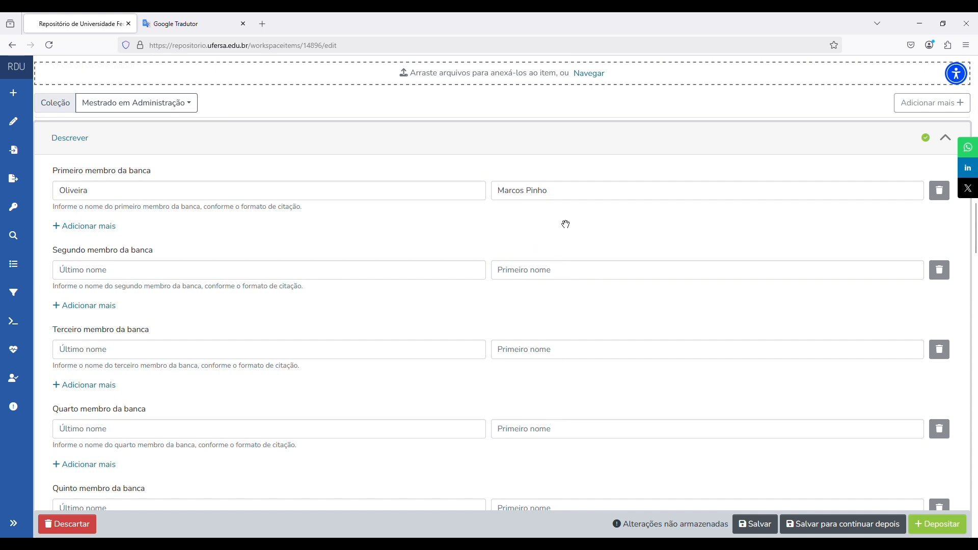
scroll(566, 224, "down", 3)
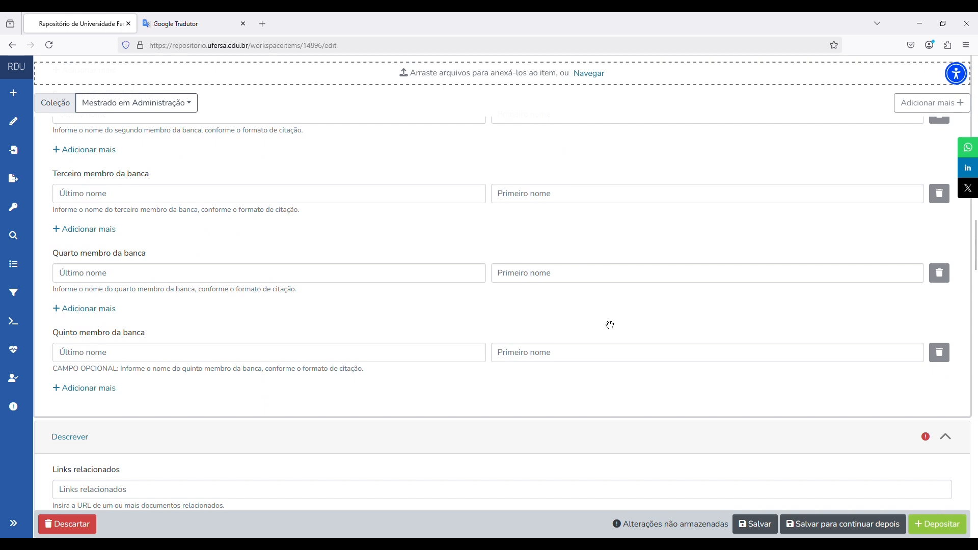
- Enter '95 f. : il.' as the physical description
scroll(616, 311, "down", 4)
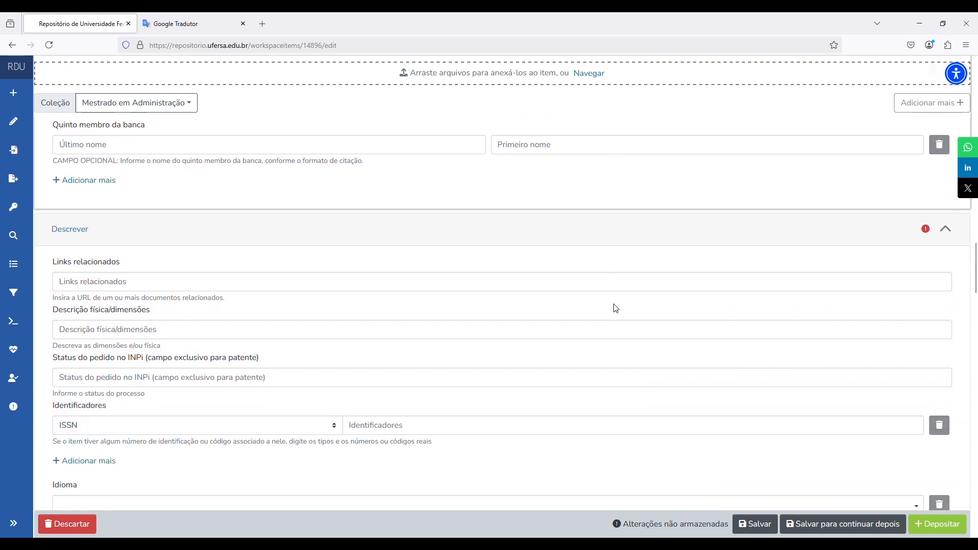
scroll(614, 308, "down", 1)
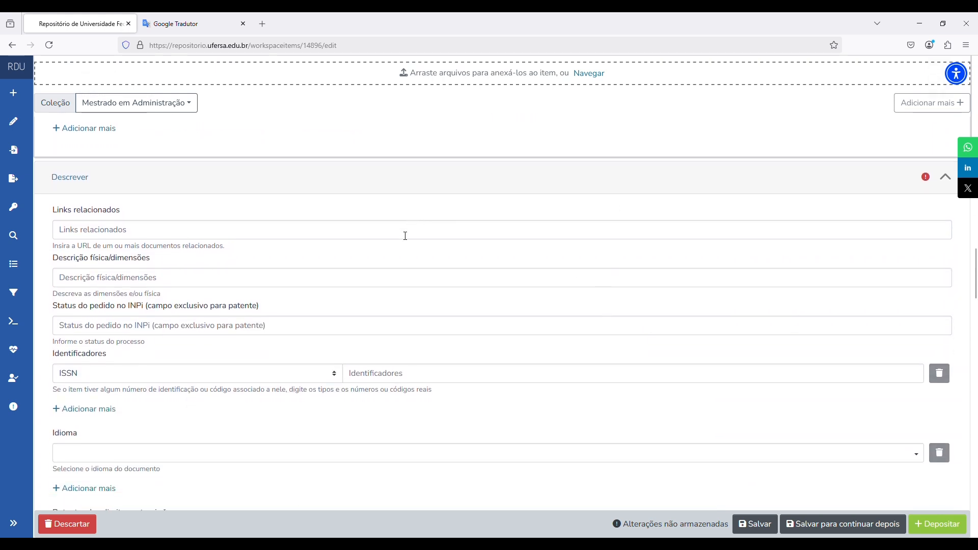
left_click(224, 280)
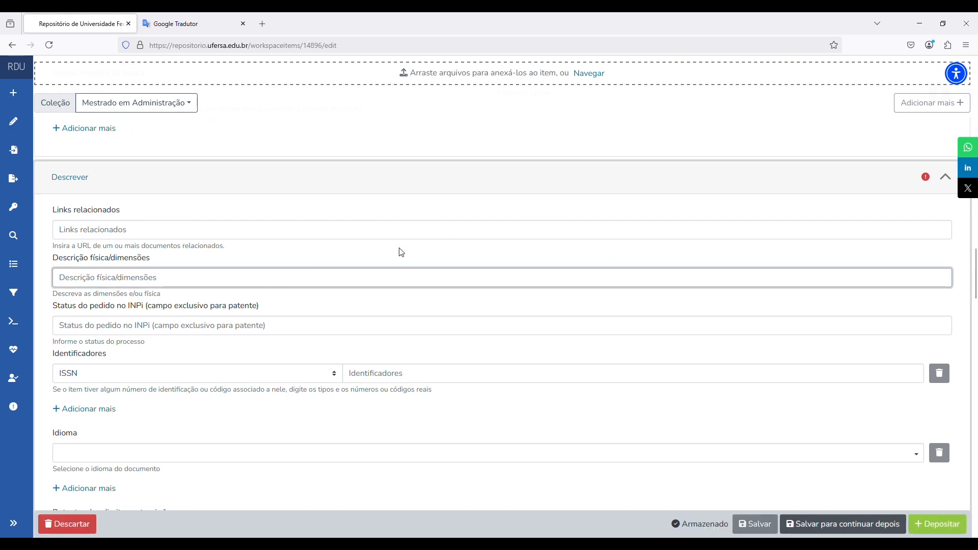
type("95 ")
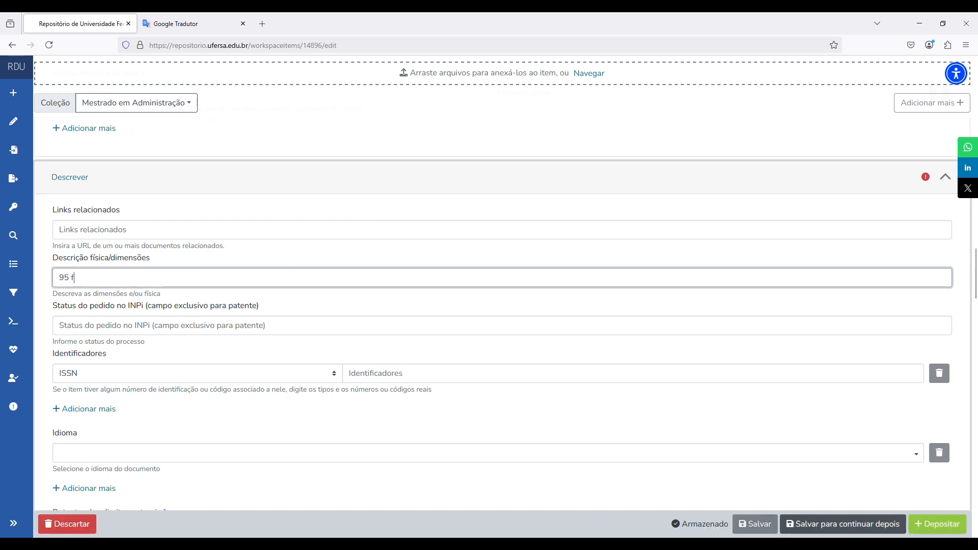
type("f.")
type(": il.")
left_click(416, 260)
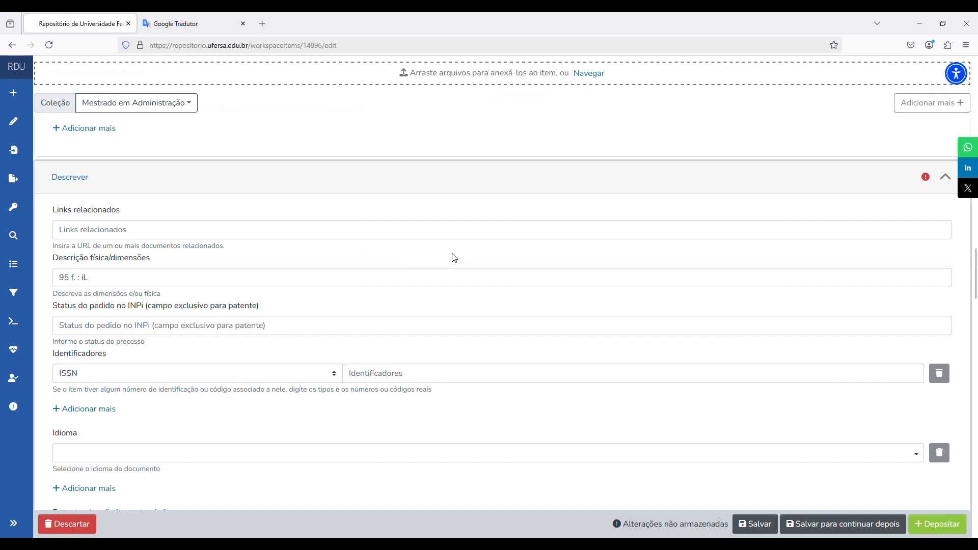
scroll(455, 258, "down", 2)
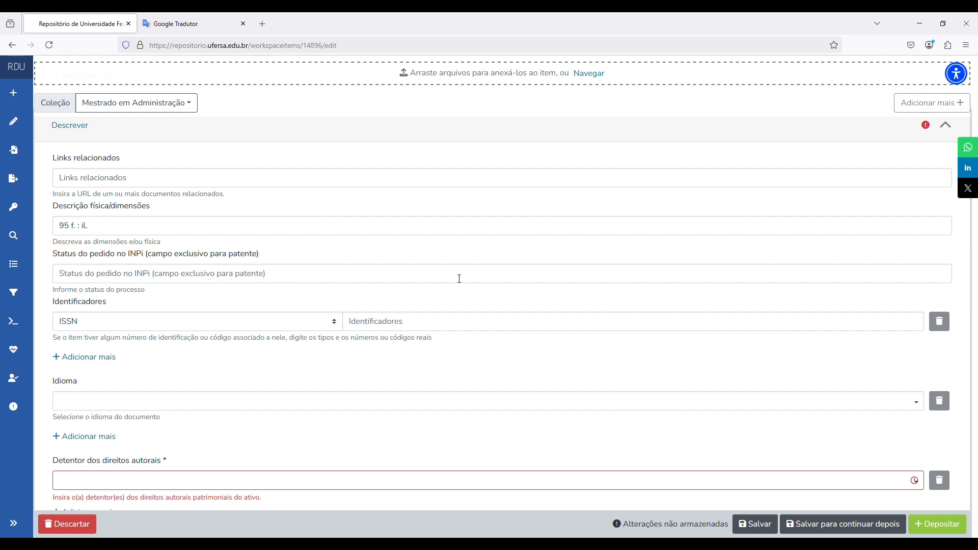
scroll(459, 279, "down", 1)
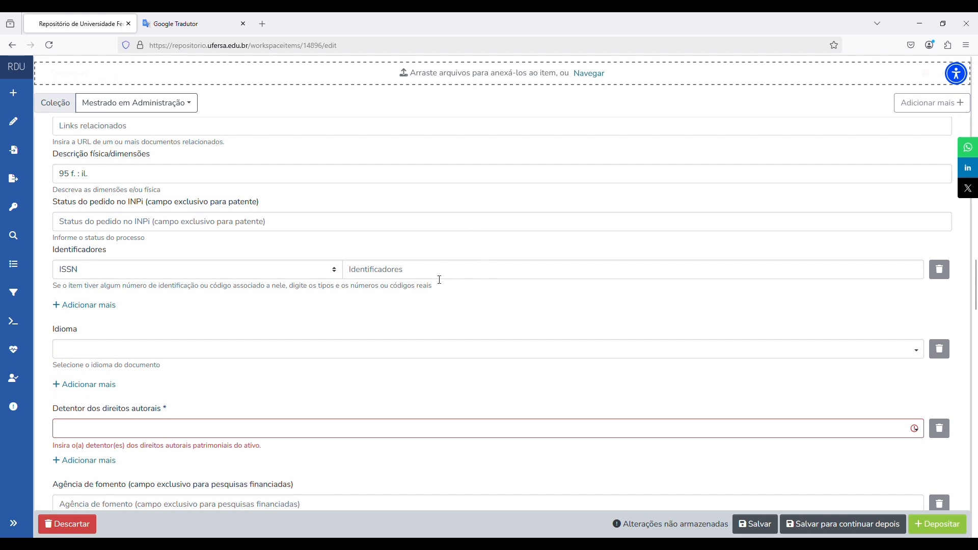
scroll(442, 291, "down", 1)
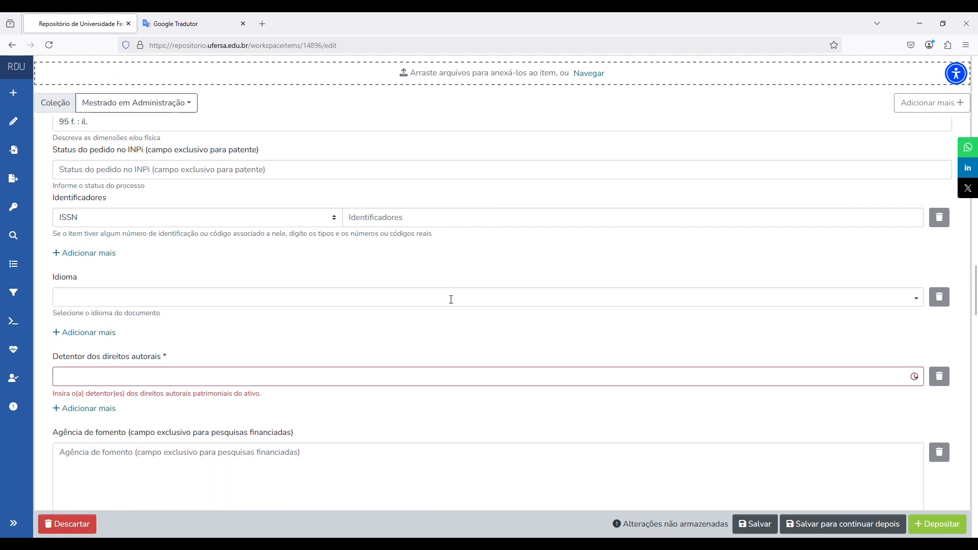
- Set language to Português (Brasil) and copyright holder to UFERSA, then open a new browser tab
left_click(451, 300)
left_click(341, 318)
scroll(426, 272, "down", 2)
left_click(441, 274)
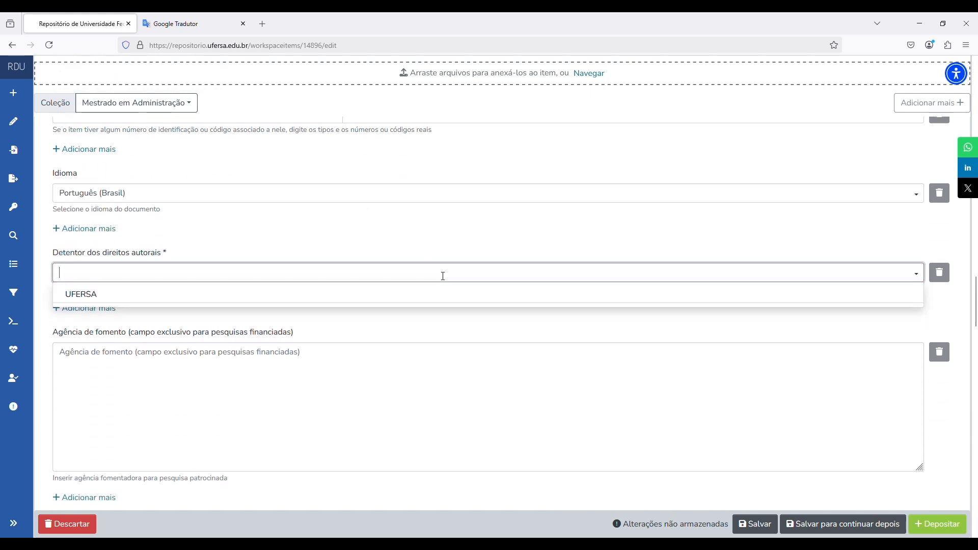
left_click(129, 298)
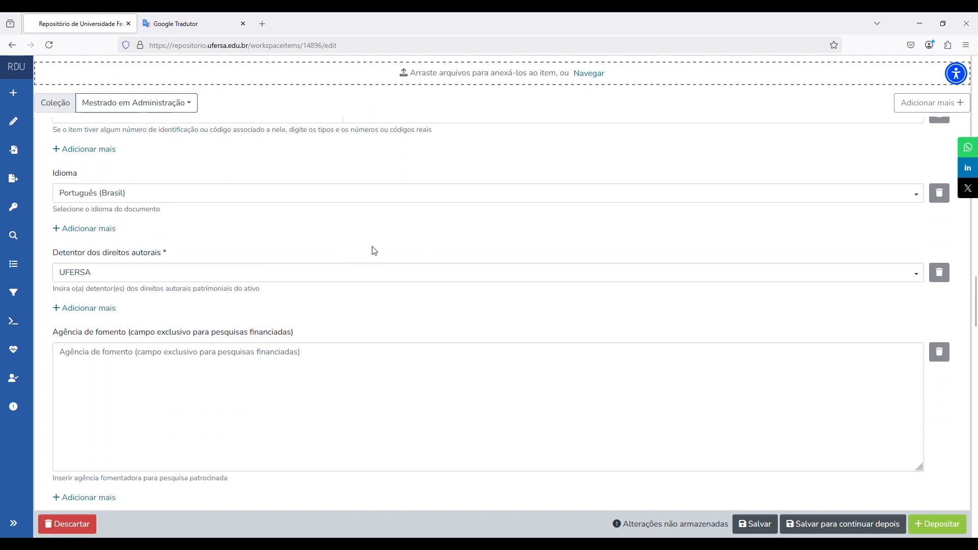
scroll(373, 251, "down", 2)
scroll(373, 250, "down", 1)
left_click(430, 286)
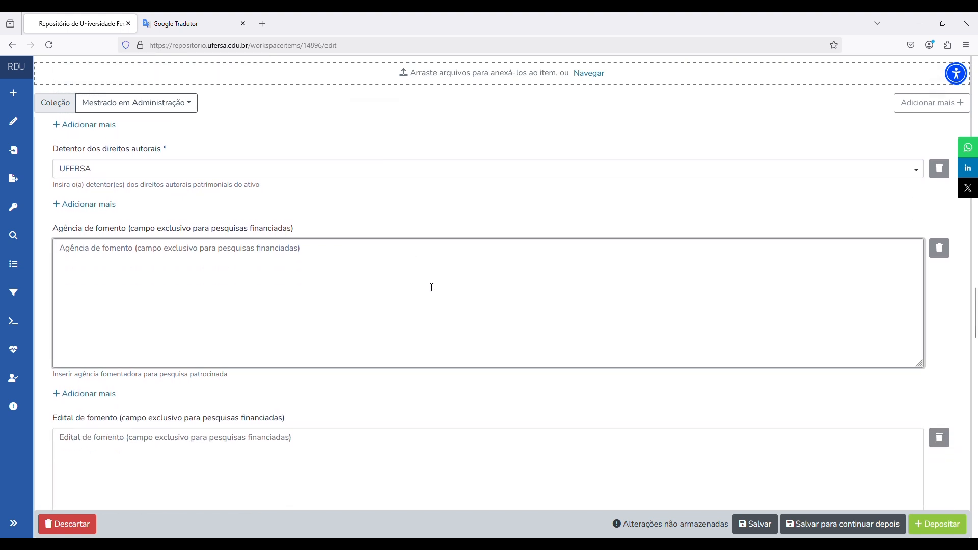
left_click(263, 23)
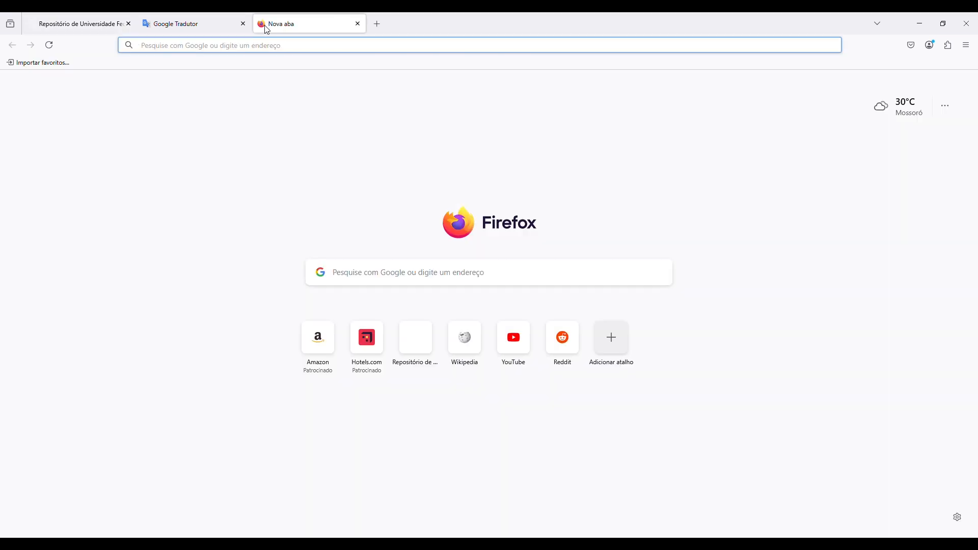
- Search Google for cnpq and copy 'Conselho Nacional de Desenvolvimento Científico e Tecnológico' for the funding agency
type("cnp")
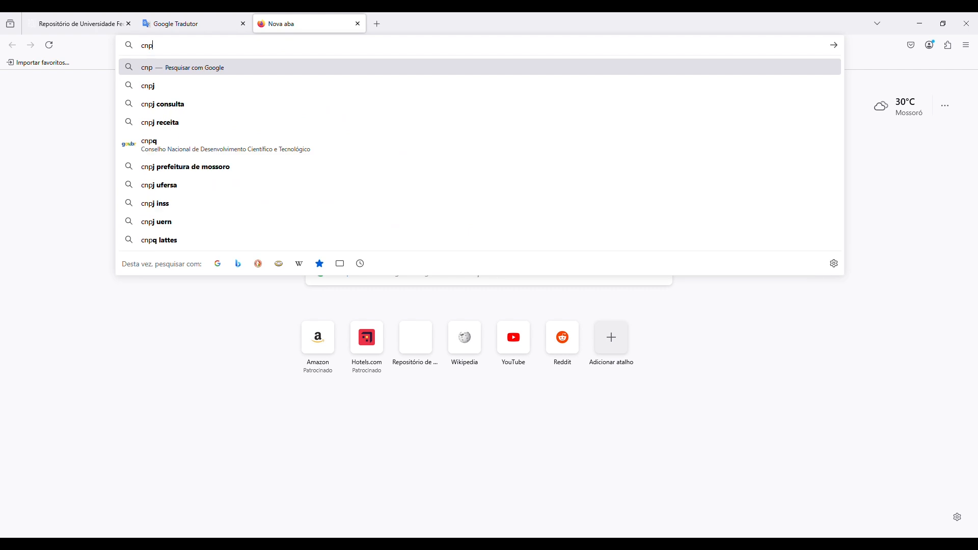
type("q")
key("Return")
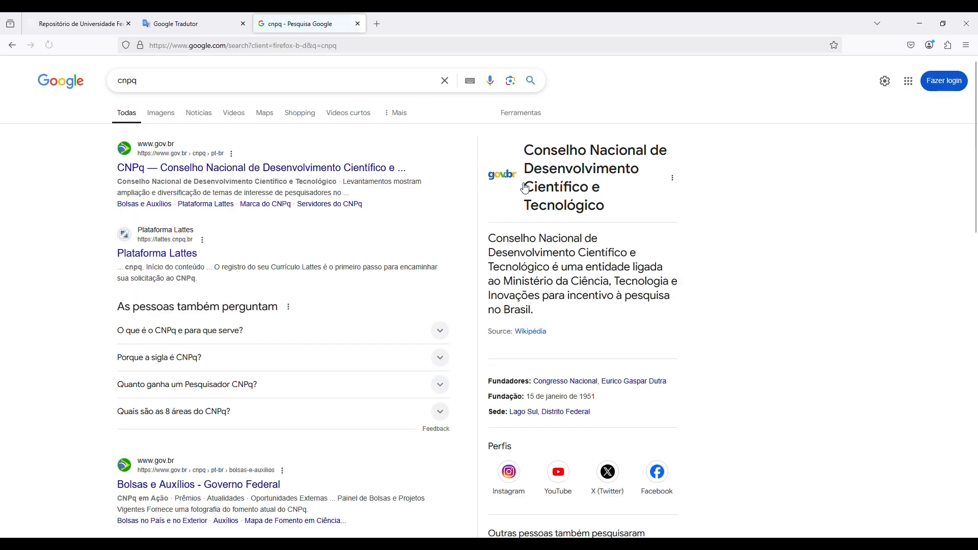
left_click_drag(526, 151, 609, 207)
key("ctrl+c")
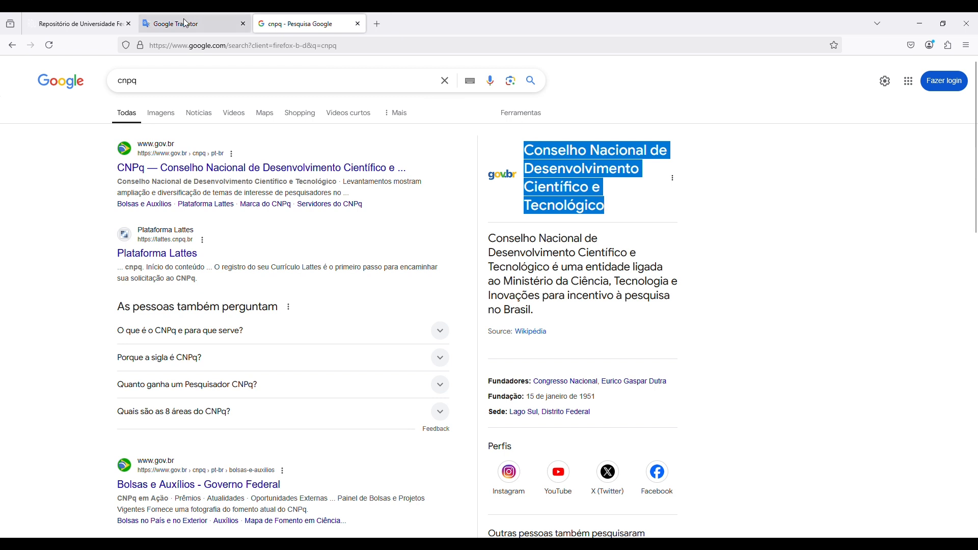
left_click(82, 23)
left_click(305, 306)
- Set the funding agency to 'Conselho Nacional de Desenvolvimento Científico e Tecnológico - CNPq'
key("ctrl+v")
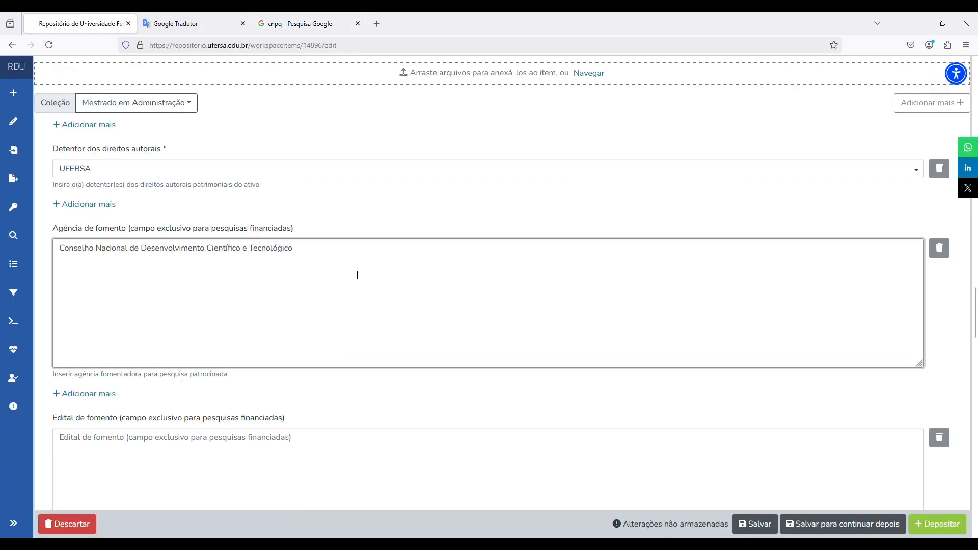
type("- CN")
type("q")
left_click(525, 216)
scroll(527, 219, "down", 1)
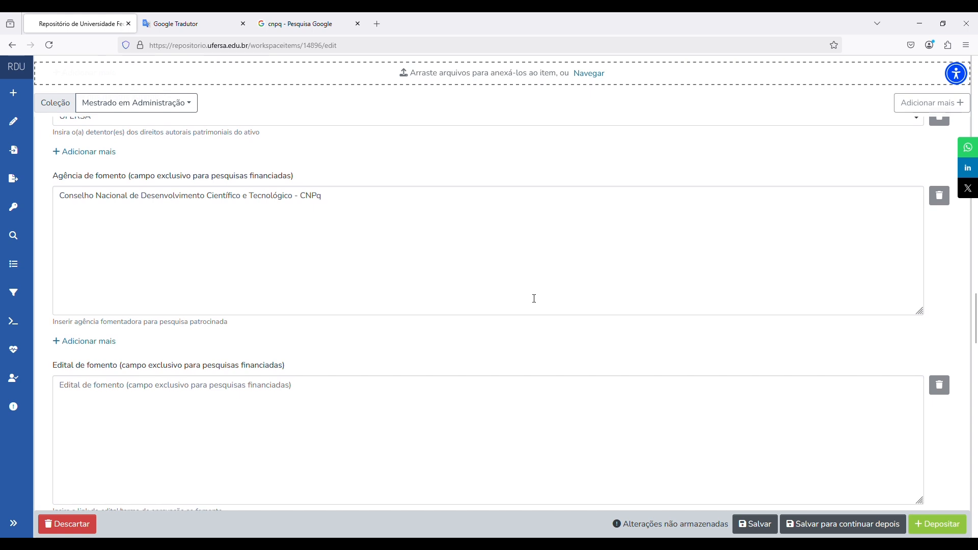
scroll(533, 299, "down", 2)
- Enter 'Edital Universal 01/2024' as the funding call
left_click(483, 314)
type("Ed")
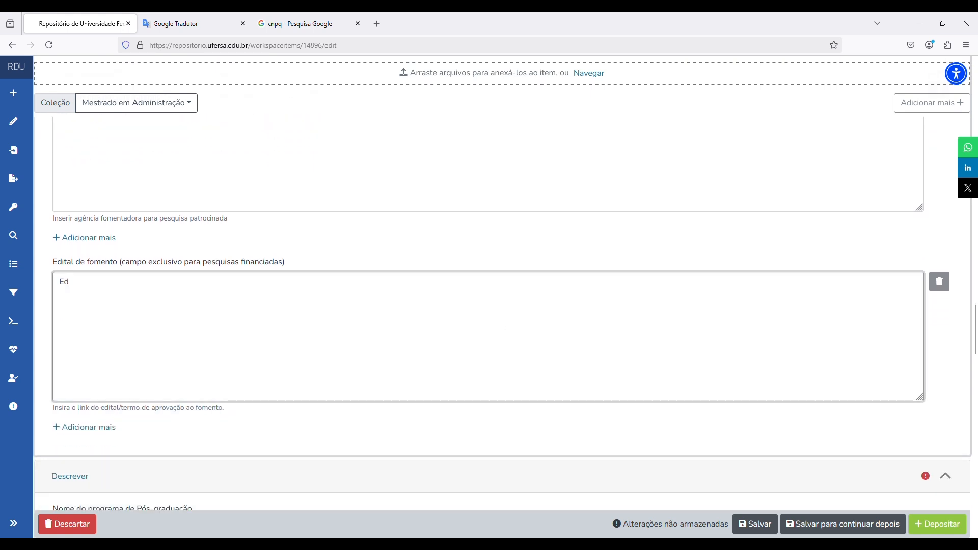
type("ital Universla")
type("l 2024")
left_click(108, 284)
type("sal 01/2024")
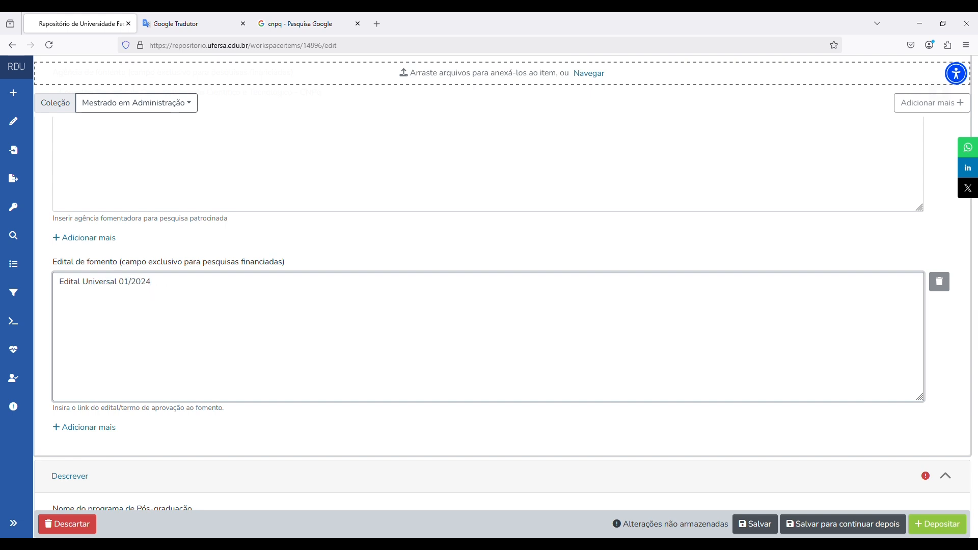
left_click(386, 255)
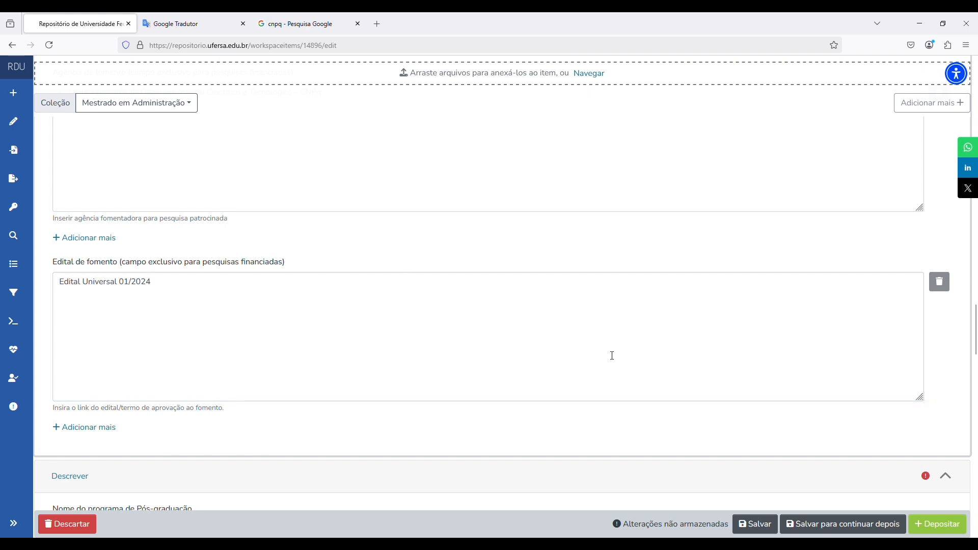
scroll(609, 352, "down", 4)
- Enter 'Programa de Pós-Graduação em Administração' as the graduate programme
scroll(606, 350, "down", 2)
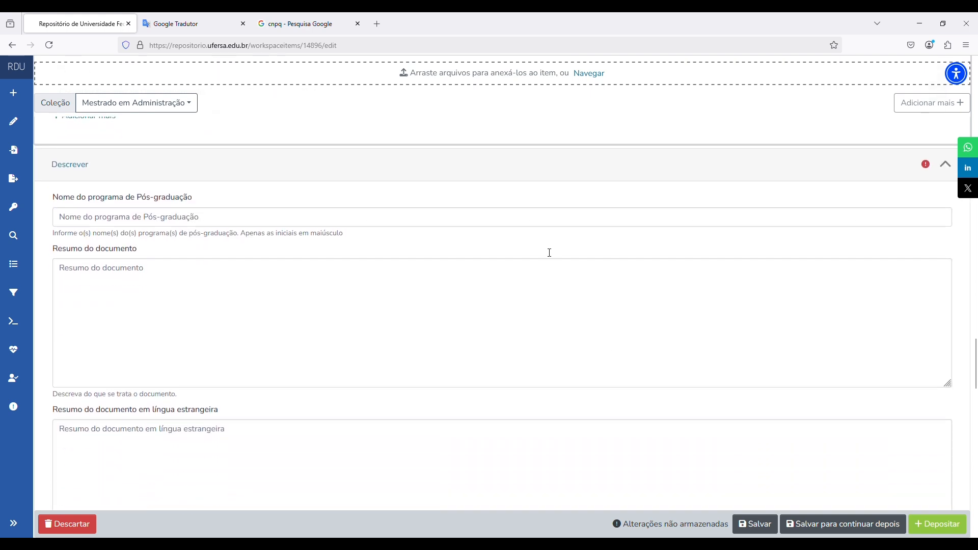
left_click(529, 224)
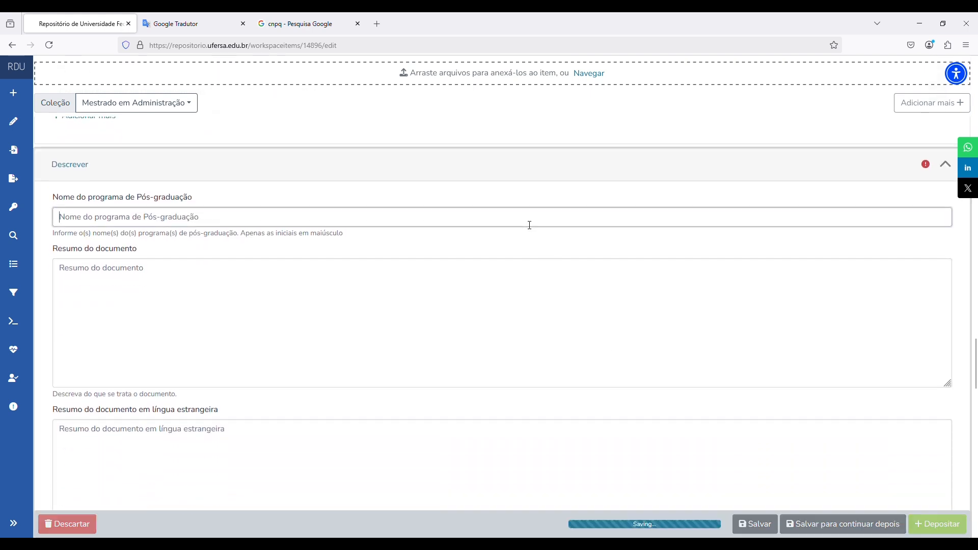
type("Programa d")
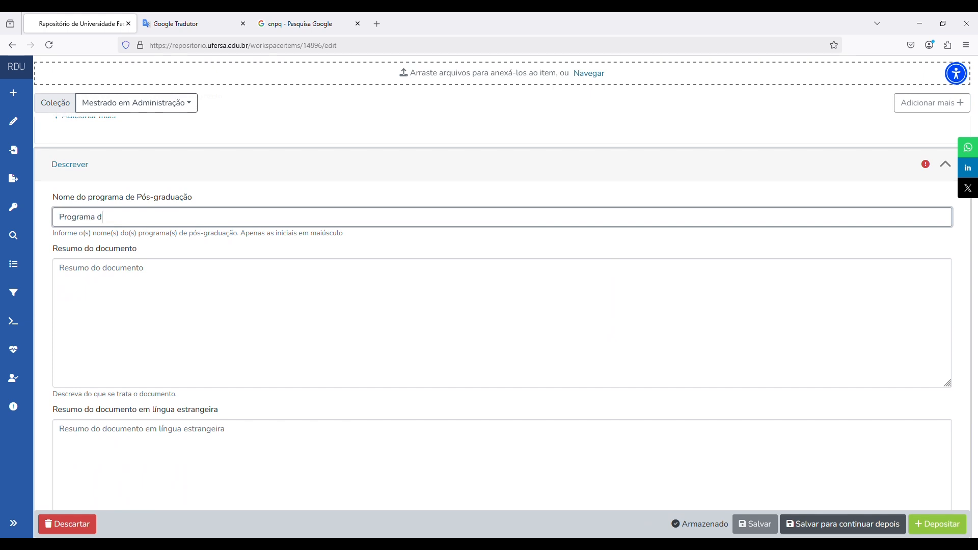
type("e Pós-Graduação em Administração")
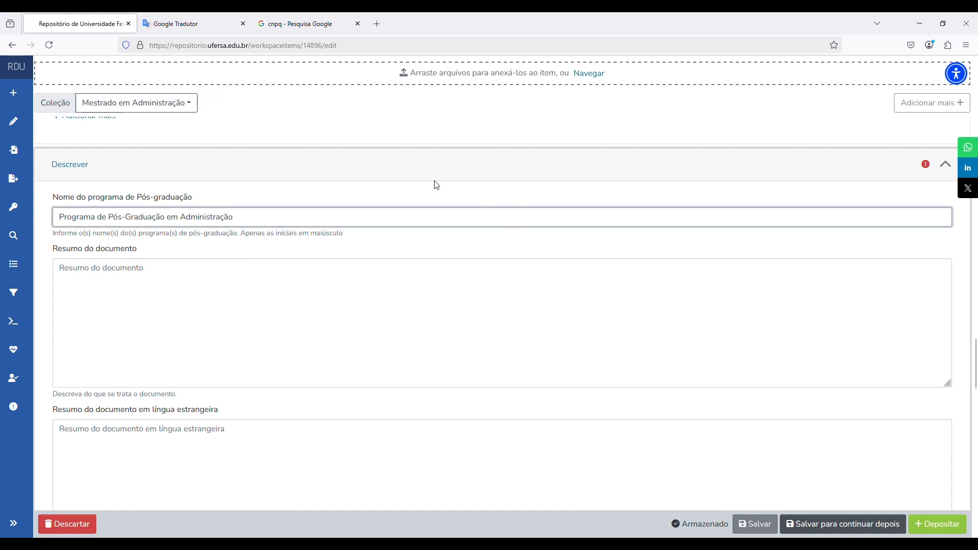
left_click(463, 239)
scroll(425, 239, "down", 1)
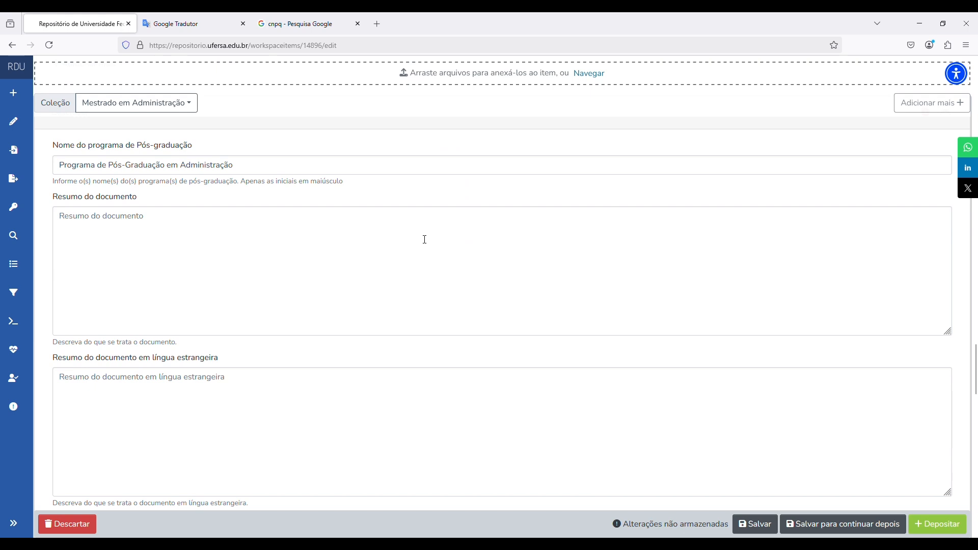
- Type 'Resumo' as the document abstract and 'Abstract' as the foreign-language abstract
left_click(391, 240)
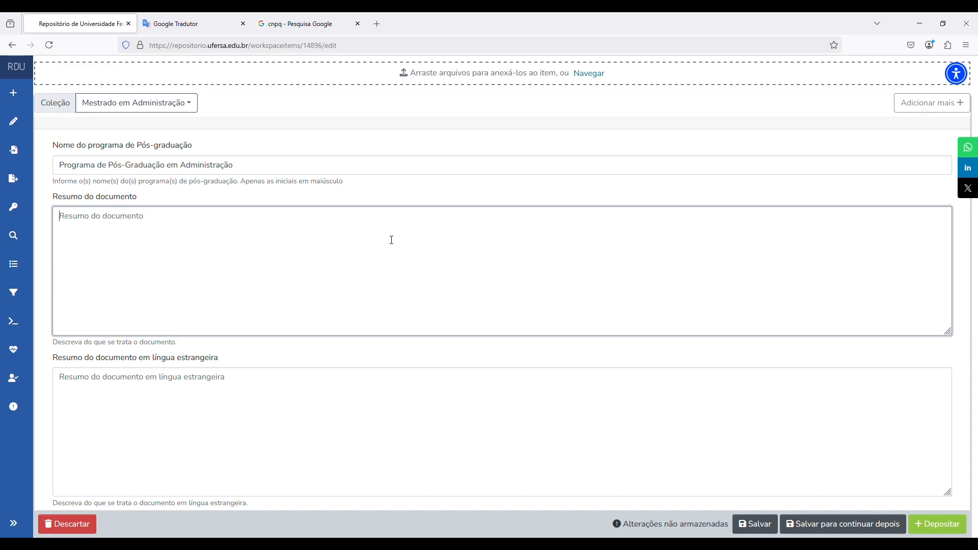
type("Resm")
key("BackSpace")
type("umo")
left_click(383, 400)
scroll(402, 367, "down", 2)
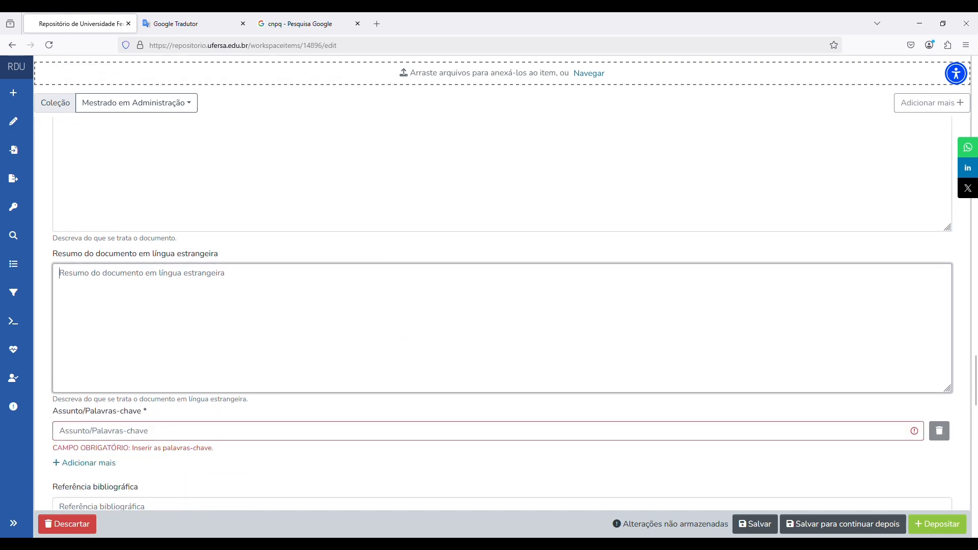
type("Abstract")
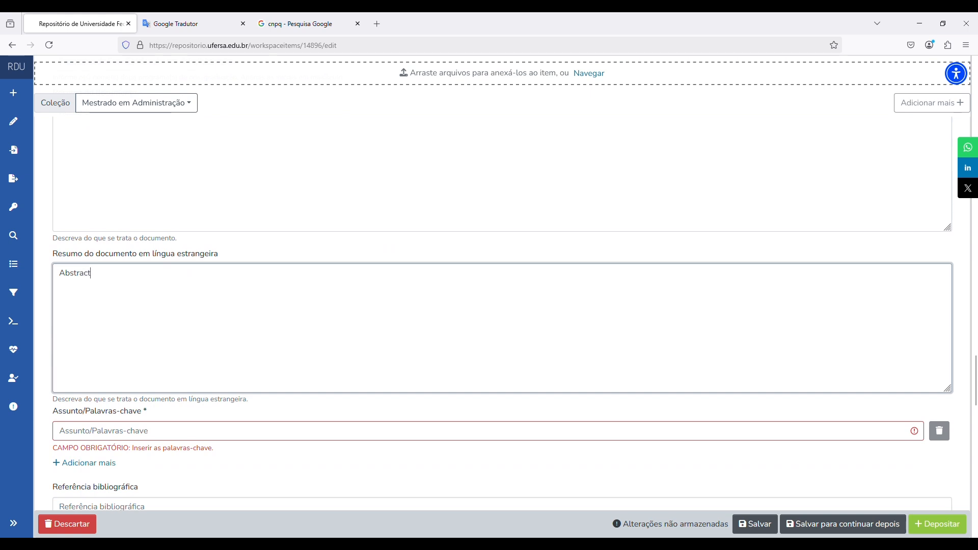
scroll(421, 334, "up", 2)
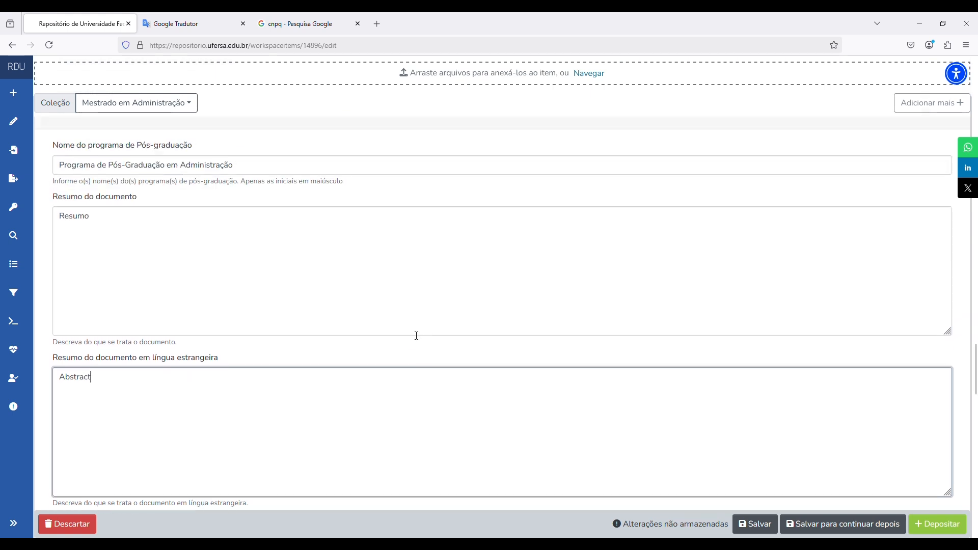
scroll(445, 301, "down", 5)
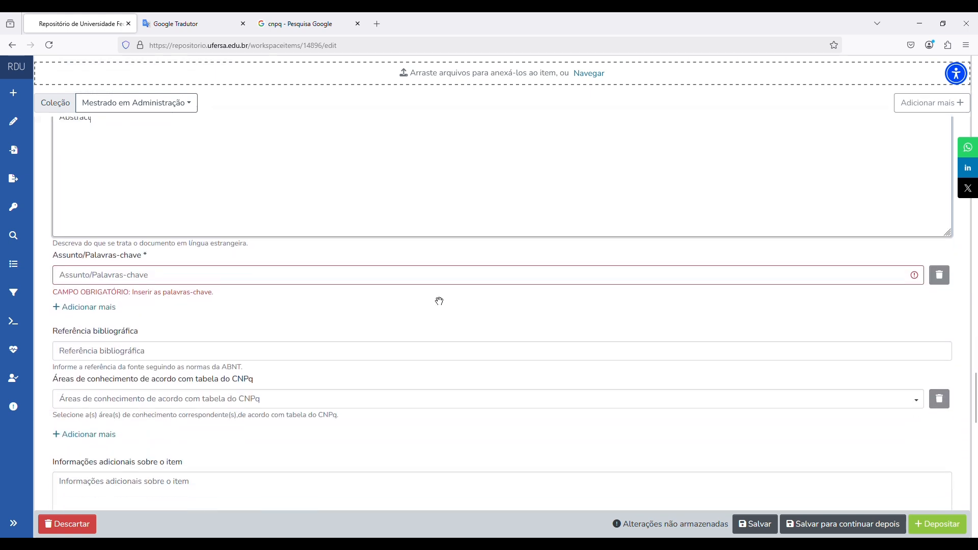
- Add keywords 'Gestão do conhecimento' and 'Gestão da informação', plus an empty third keyword entry
left_click(446, 276)
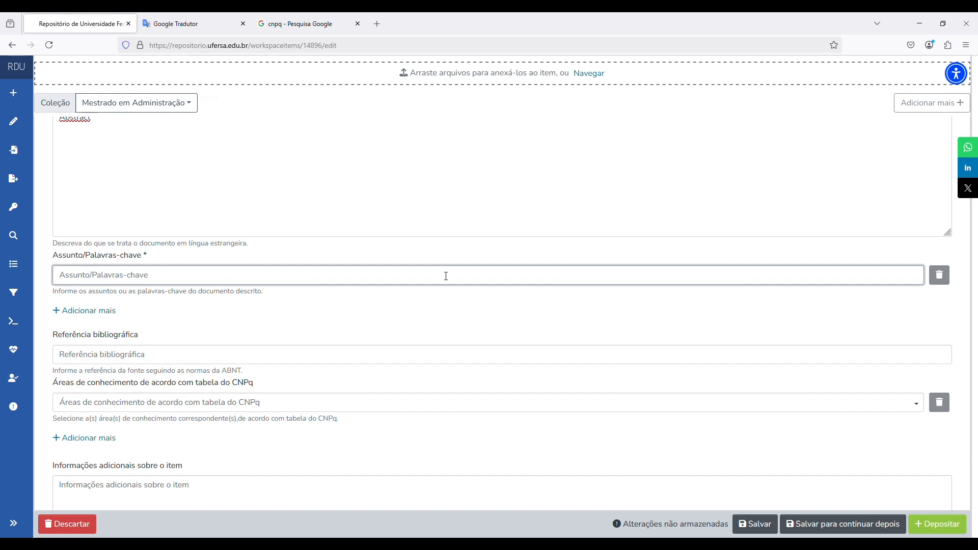
type("Gestão do conhecimento")
left_click(88, 312)
left_click(109, 298)
type("Gestão")
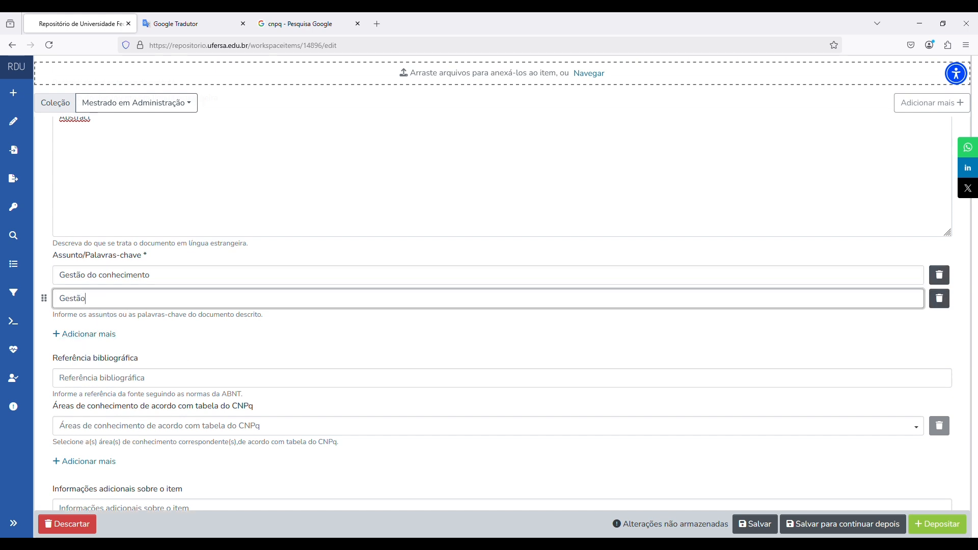
type(" da informa")
type("~ção")
key("BackSpace")
key("BackSpace")
key("BackSpace")
key("BackSpace")
type("ção")
left_click(435, 331)
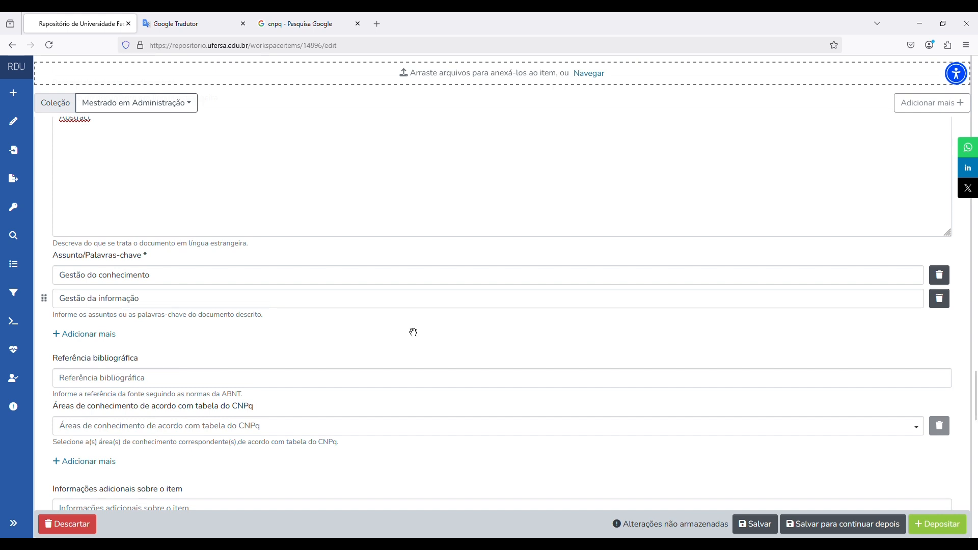
left_click(99, 336)
left_click(182, 282)
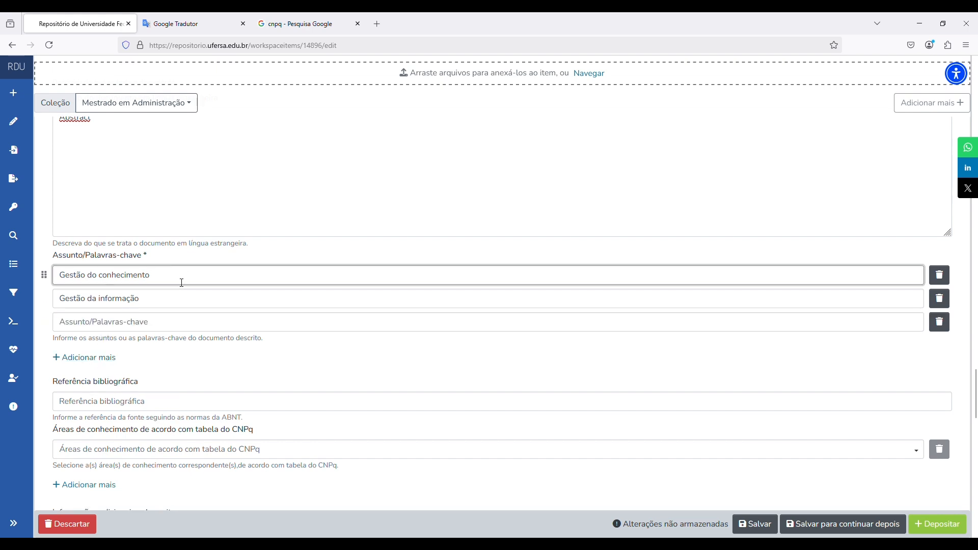
- Translate 'Gestão do conhecimento' and paste 'Knowledge management' as the third keyword
left_click(220, 25)
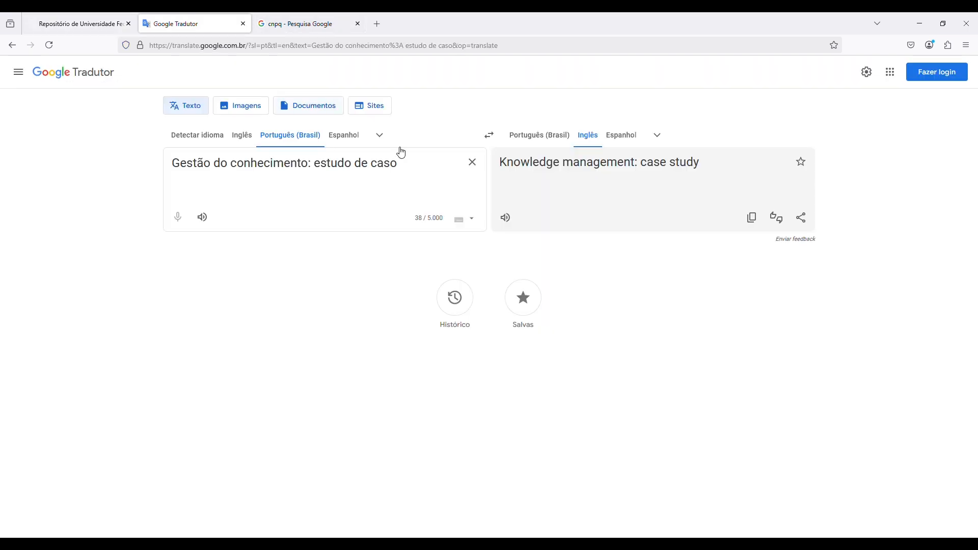
left_click_drag(310, 164, 413, 170)
key("BackSpace")
key("BackSpace")
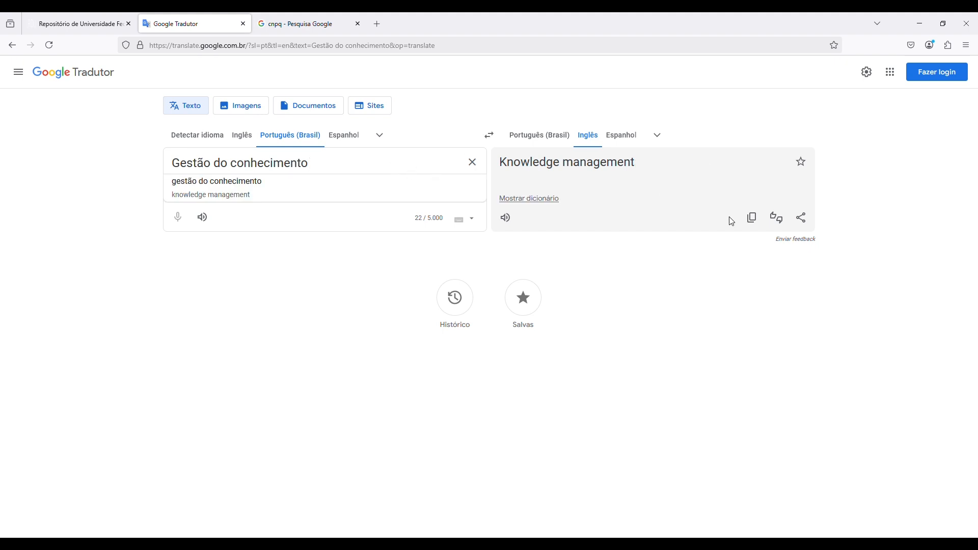
left_click(755, 220)
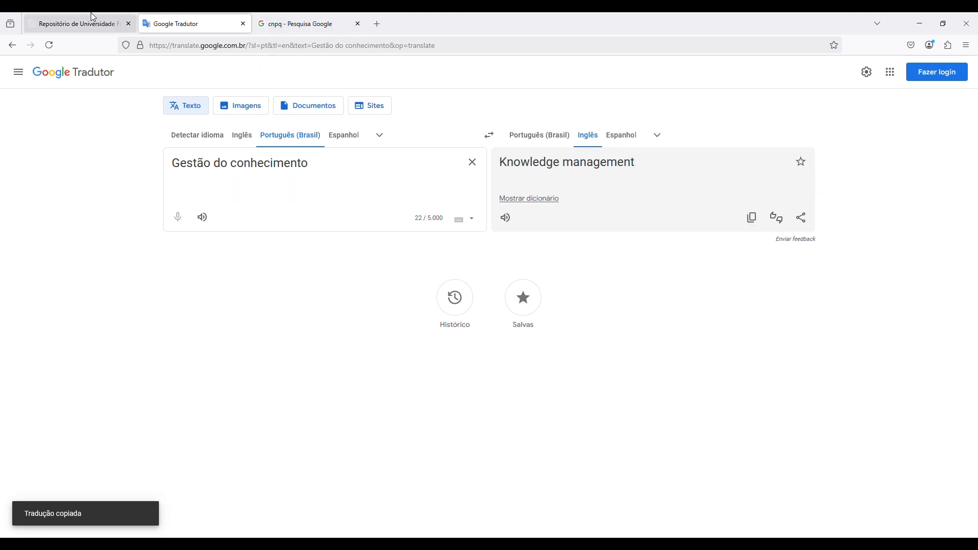
left_click(91, 24)
left_click(144, 326)
key("ctrl+v")
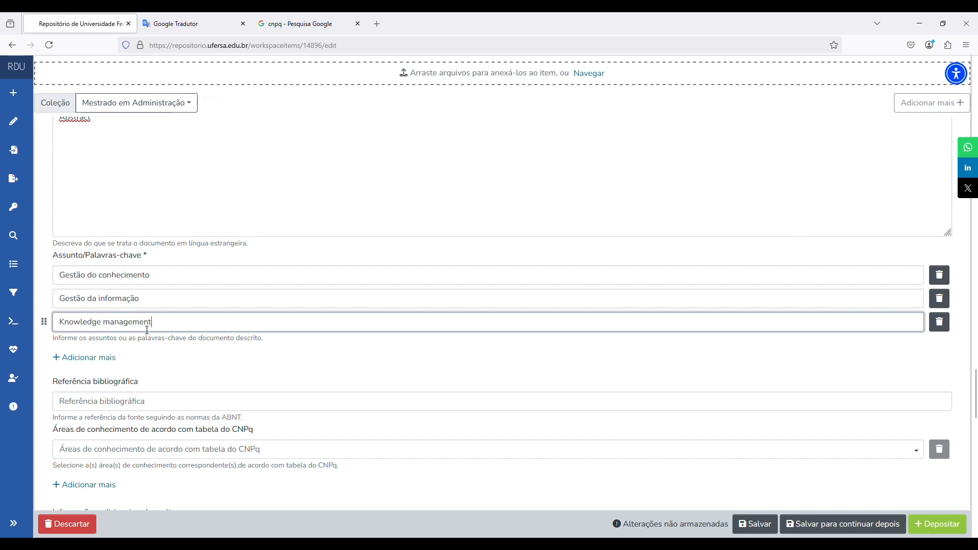
- Close the cnpq tab and translate 'Gestão da informação' into 'Information management'
left_click(194, 301)
key("ctrl+a")
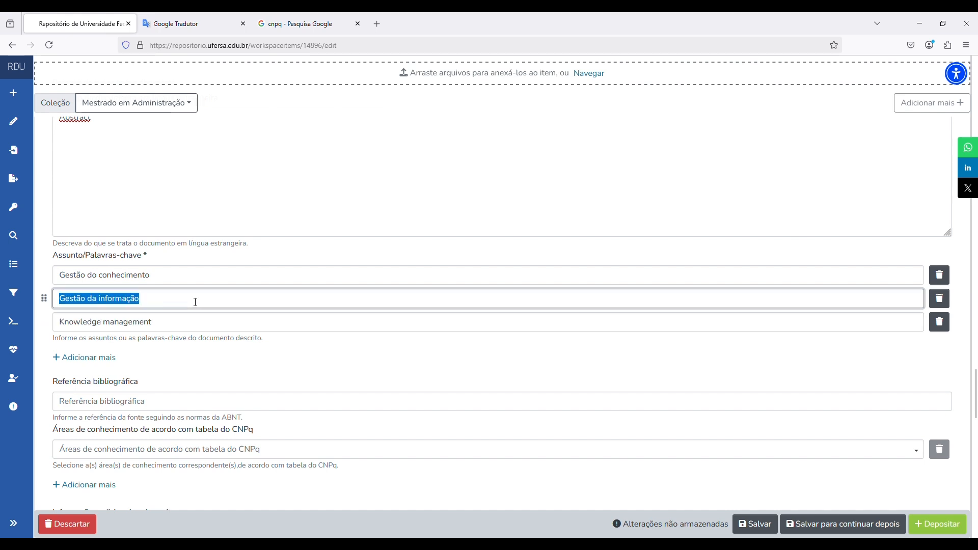
left_click(320, 23)
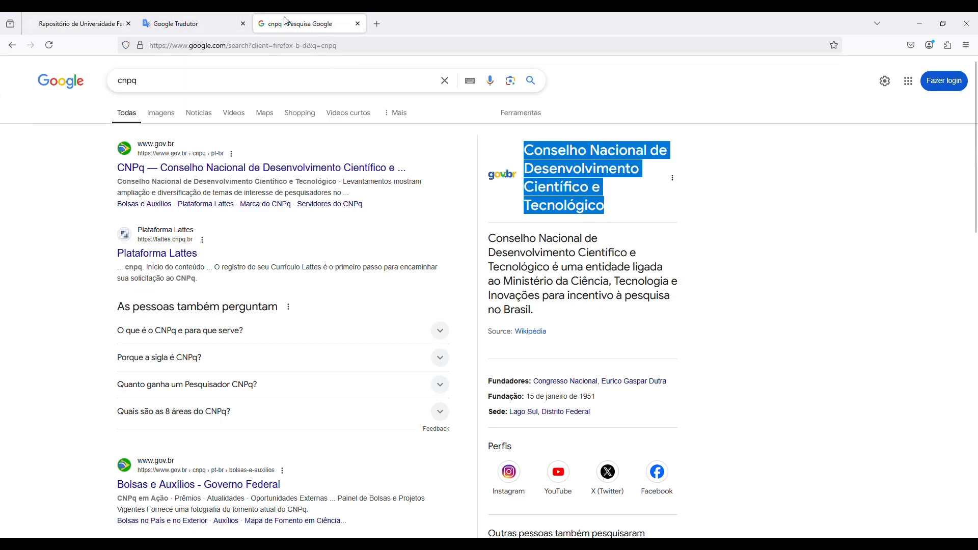
left_click(358, 24)
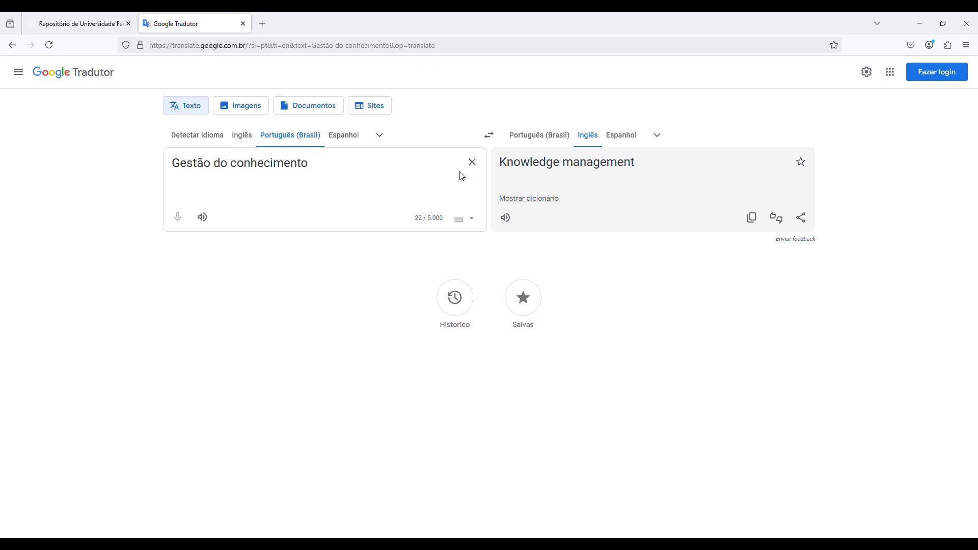
left_click(472, 162)
key("ctrl+v")
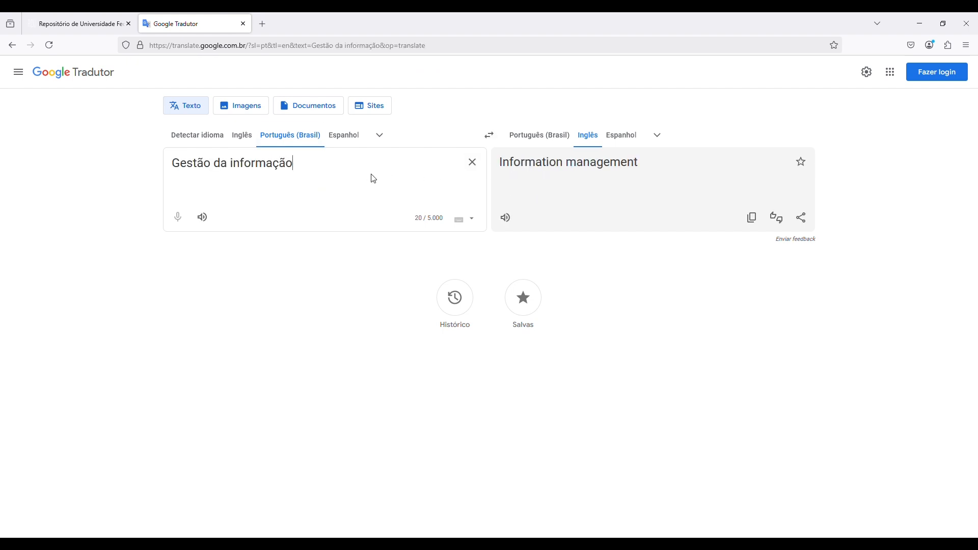
left_click(752, 219)
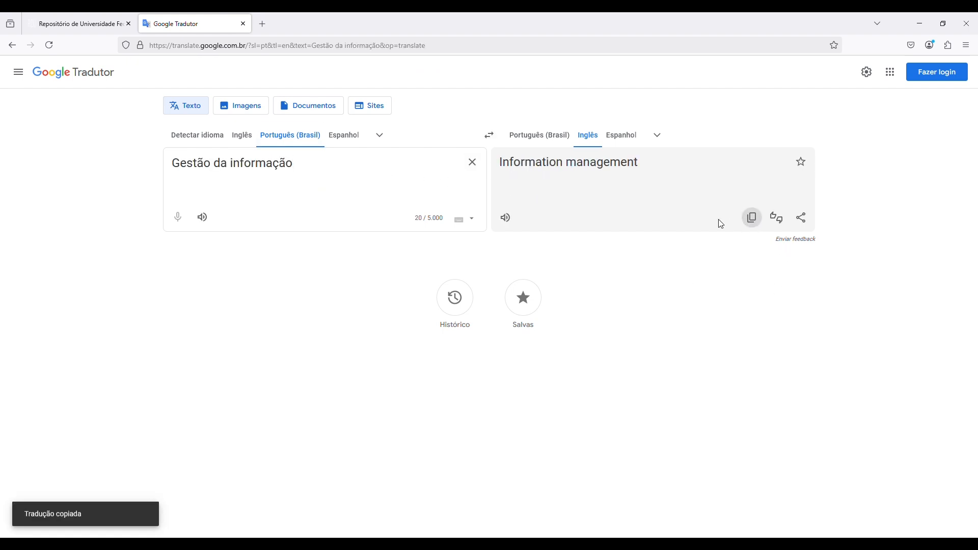
left_click(76, 23)
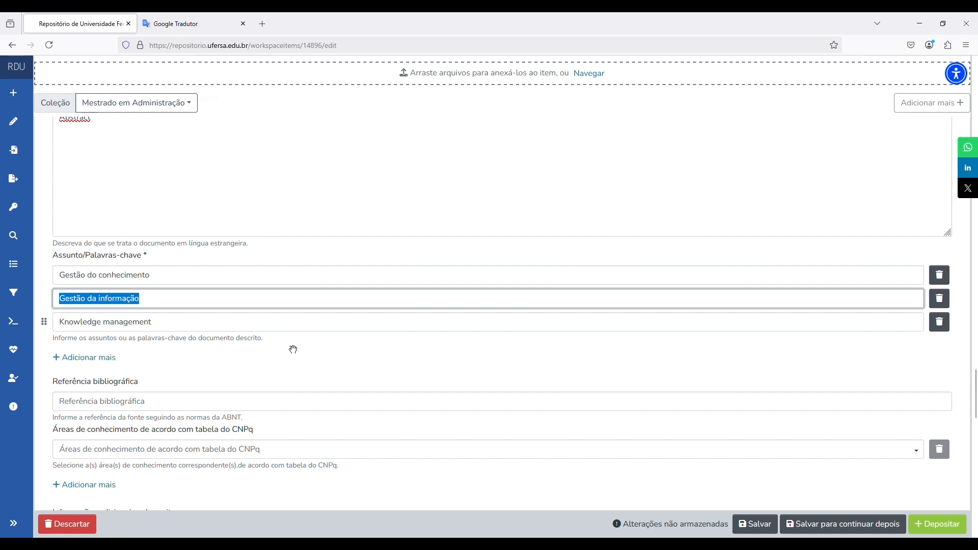
- Add 'Information management' as a fourth keyword
left_click(97, 359)
left_click(260, 349)
key("ctrl+v")
scroll(371, 384, "down", 3)
- Complete the ABNT bibliographic reference and bring up the CNPq knowledge-area tree
left_click(449, 278)
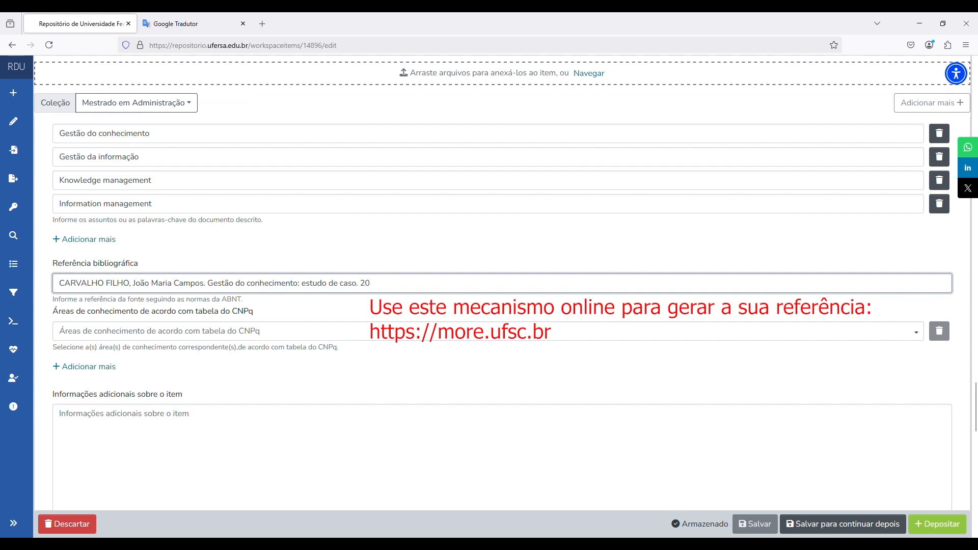
type("25.")
key("ctrl+v")
scroll(369, 328, "down", 2)
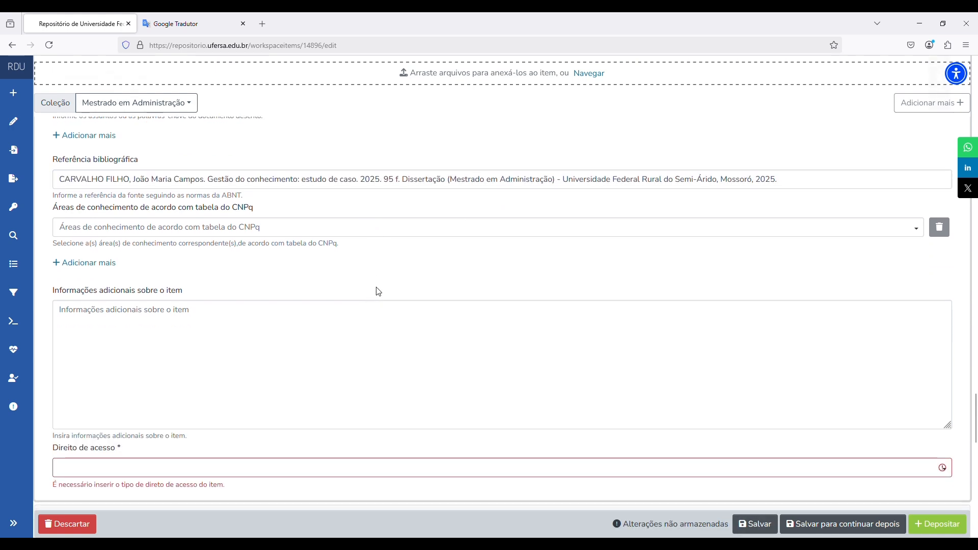
left_click(338, 233)
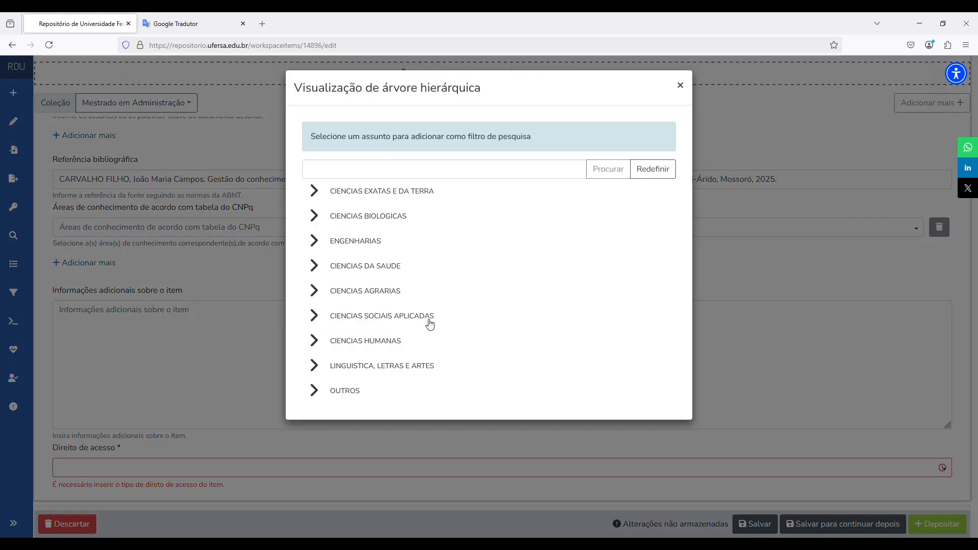
- Set the CNPq area to ADMINISTRACAO under Ciências Sociais Aplicadas, after briefly trying FITOTECNIA
left_click(316, 317)
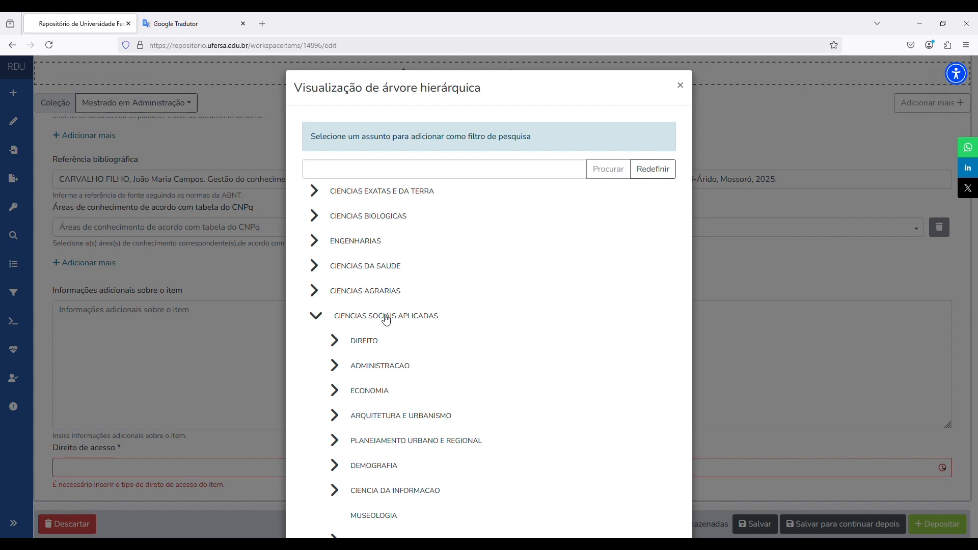
left_click(385, 366)
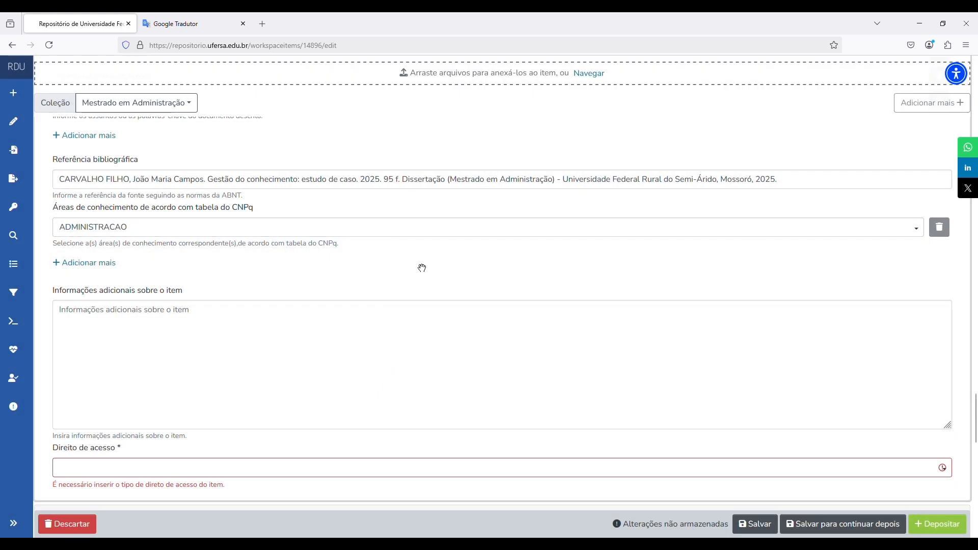
left_click(443, 233)
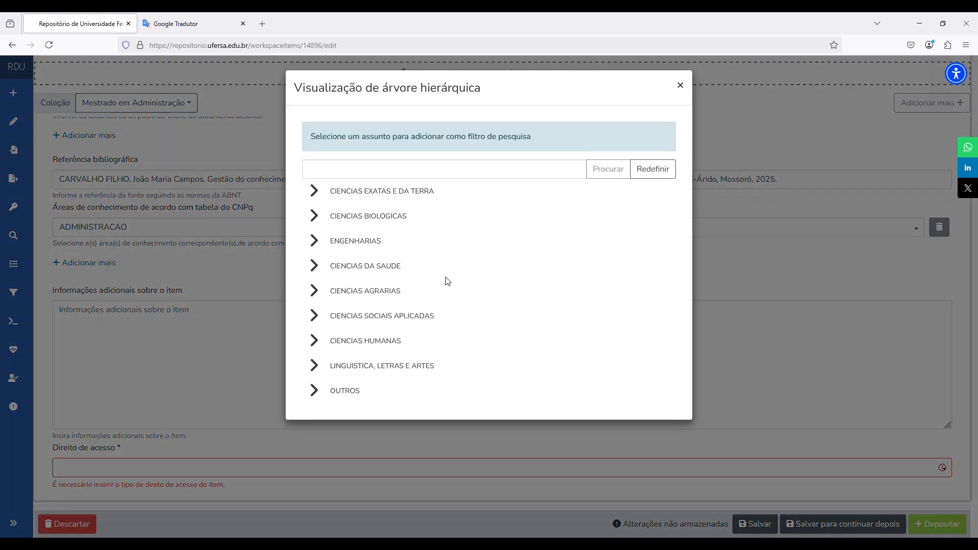
left_click(330, 294)
scroll(384, 281, "down", 2)
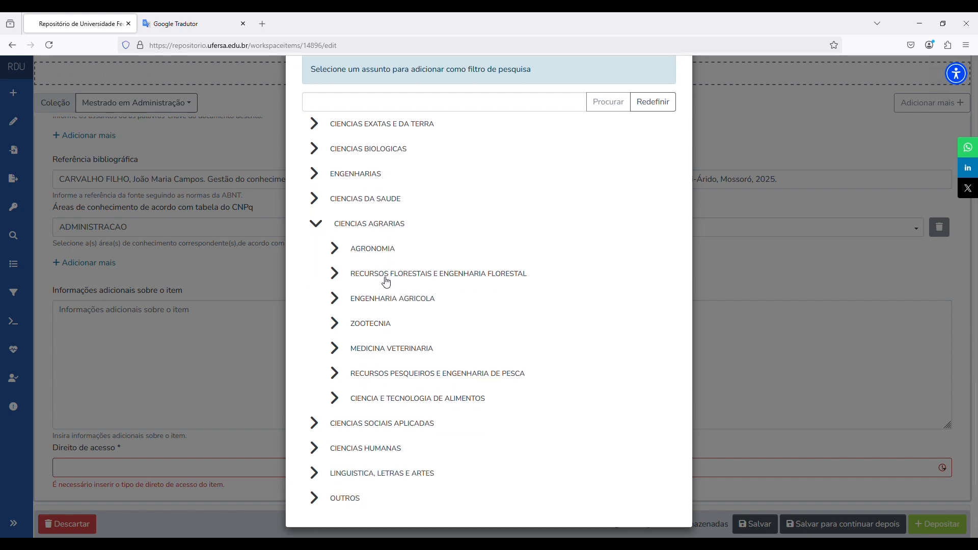
left_click(336, 251)
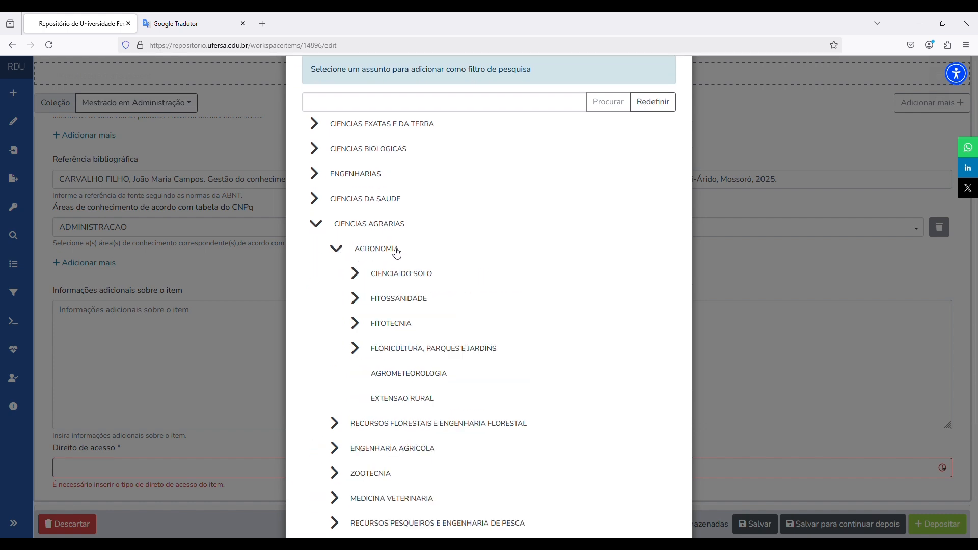
left_click(399, 325)
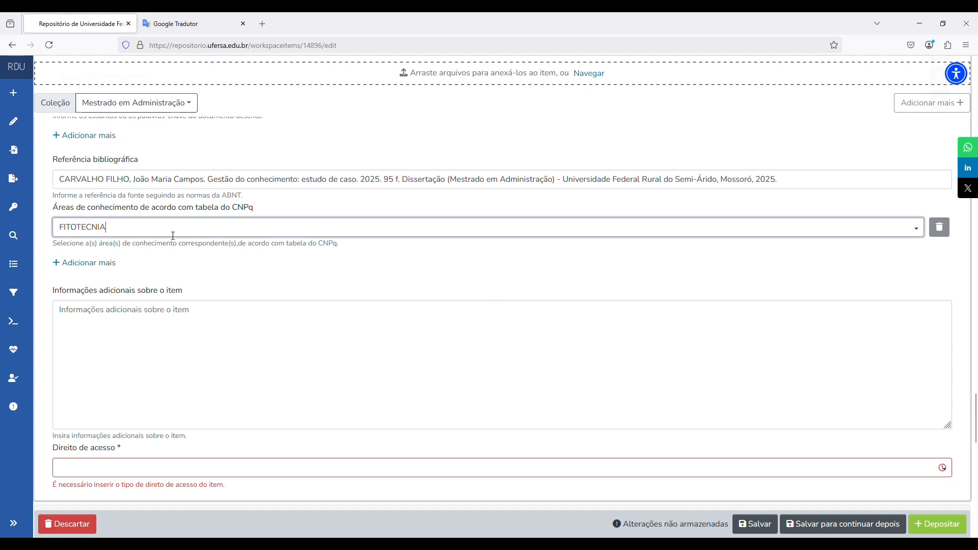
left_click(252, 232)
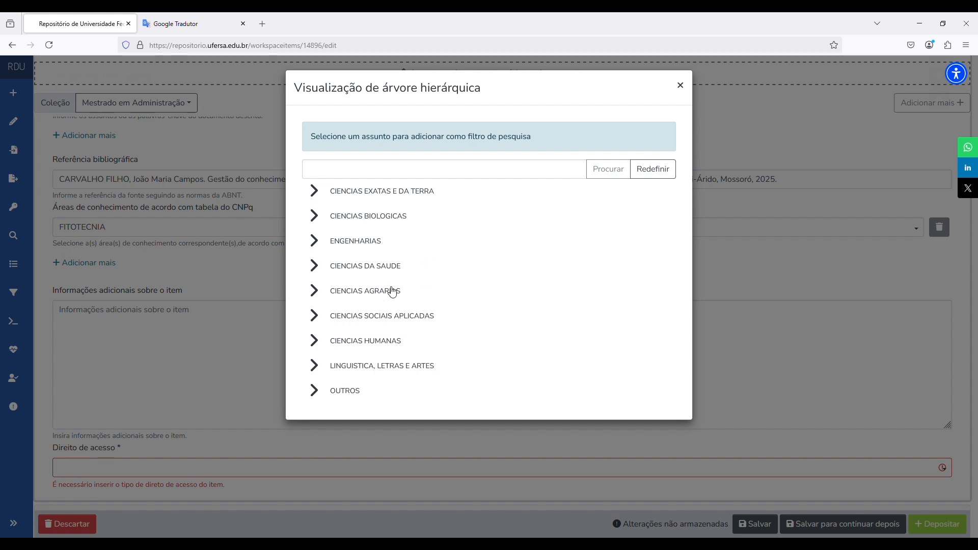
left_click(316, 316)
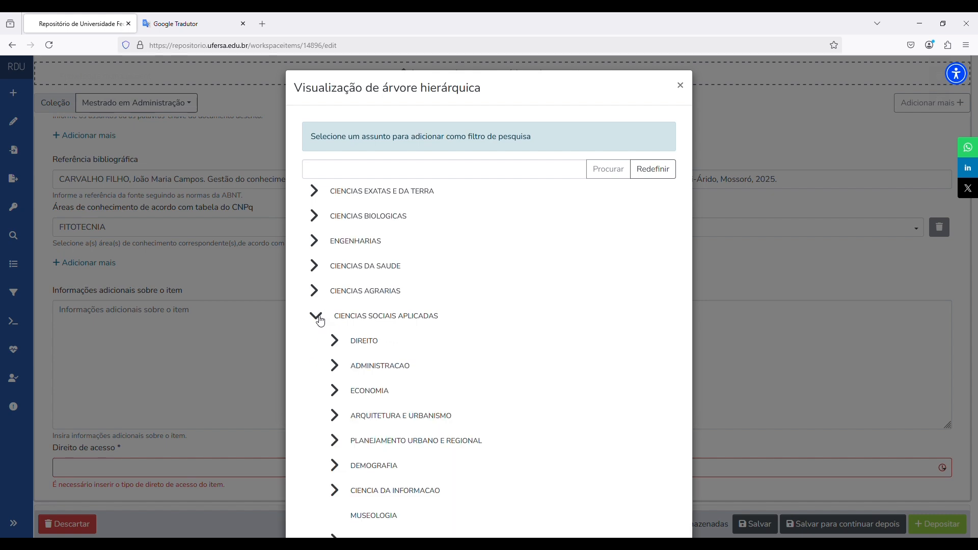
left_click(381, 366)
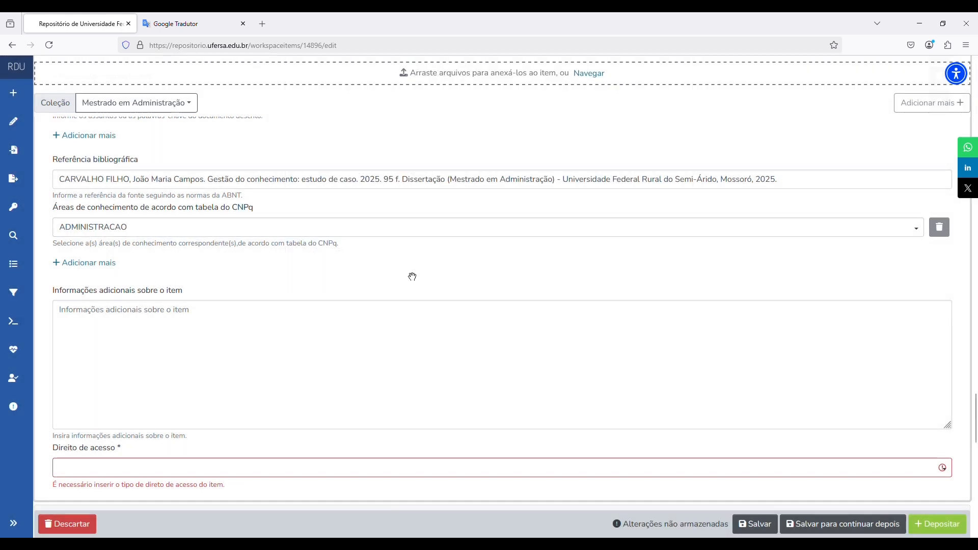
scroll(407, 274, "down", 2)
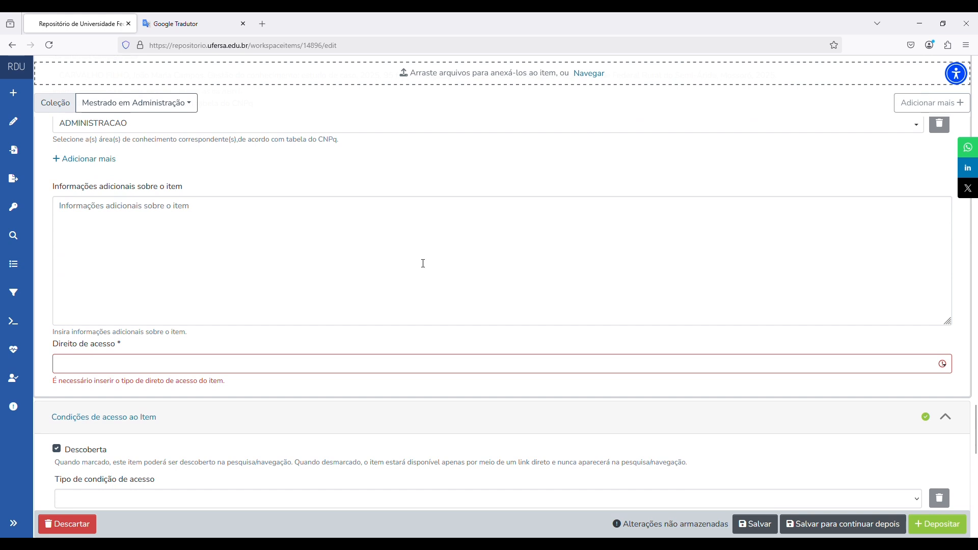
- Choose Acesso Aberto in the Direito de acesso dropdown
scroll(425, 261, "down", 2)
left_click(392, 259)
left_click(175, 285)
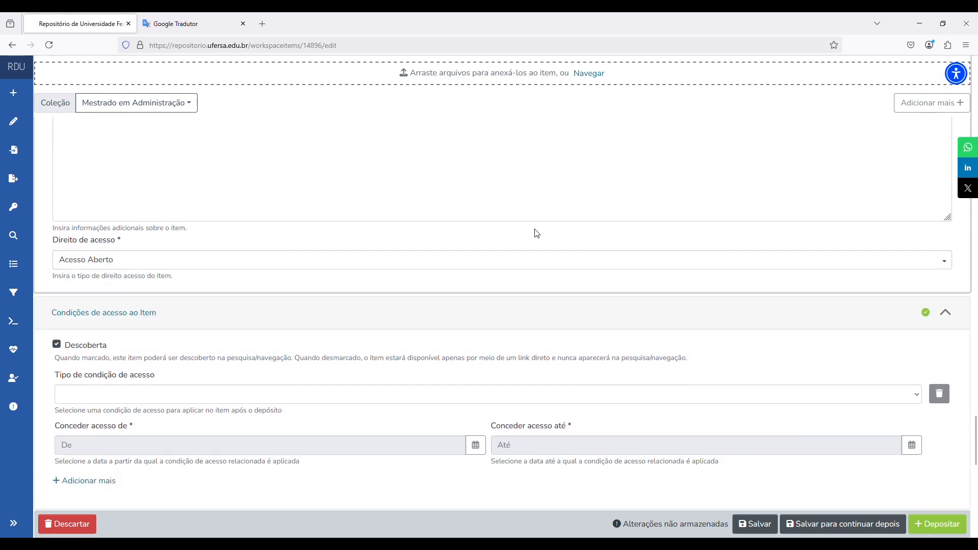
scroll(534, 233, "down", 3)
scroll(539, 232, "down", 1)
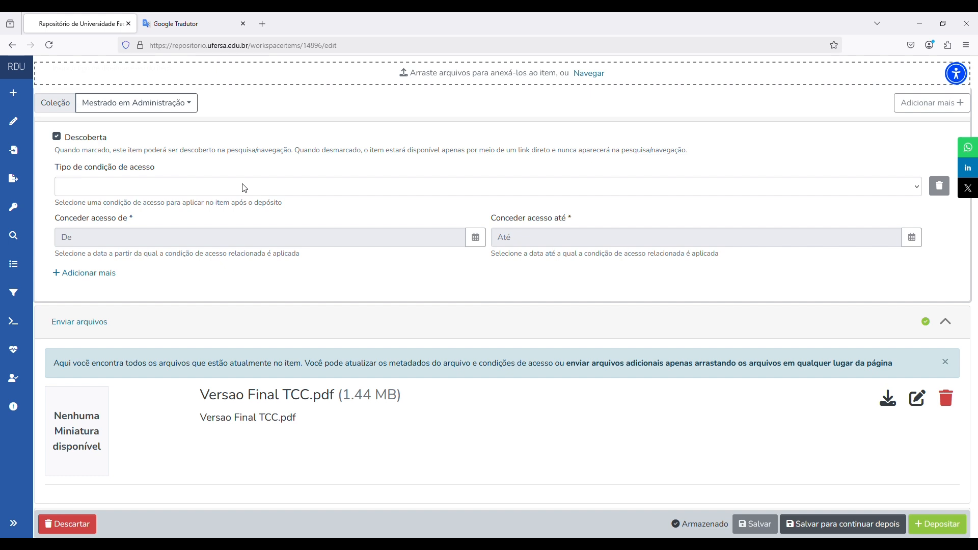
- After trying Embargo and Restrito, set Tipo de condição de acesso to Aberto
left_click(278, 189)
left_click(227, 243)
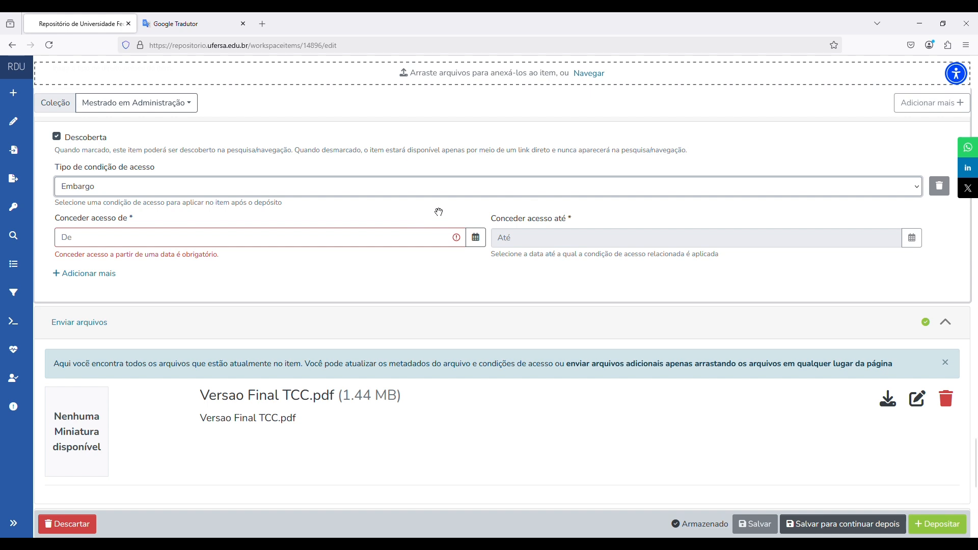
left_click(365, 189)
left_click(363, 213)
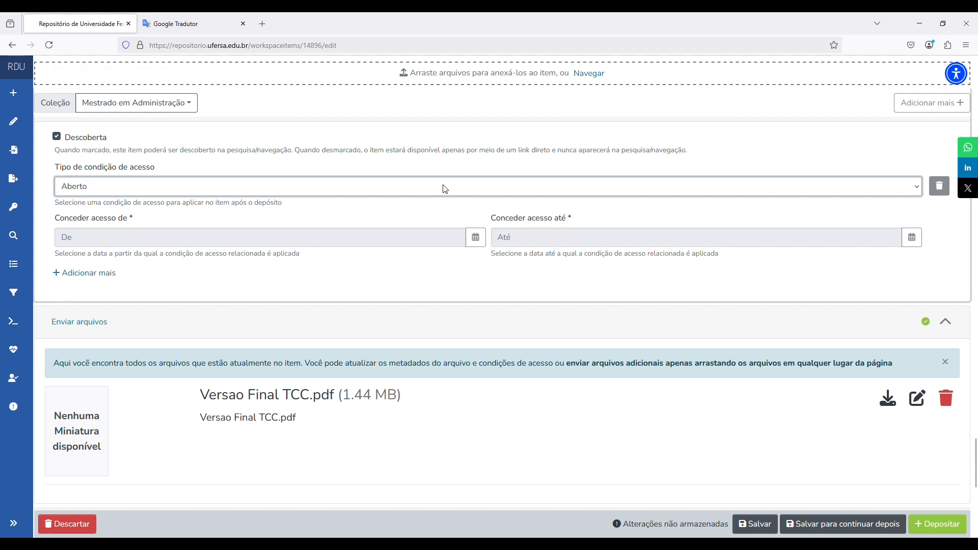
left_click(290, 256)
left_click(401, 210)
left_click(462, 286)
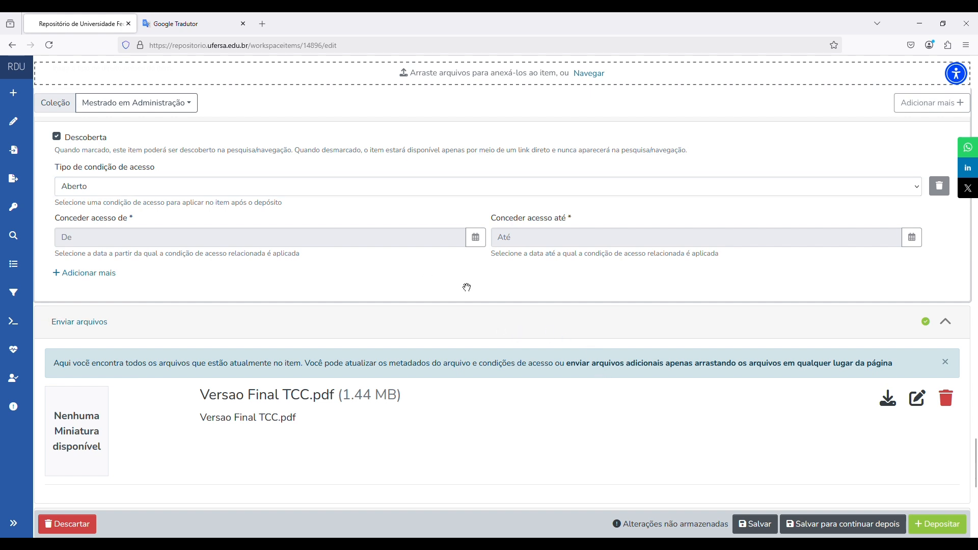
scroll(461, 285, "down", 4)
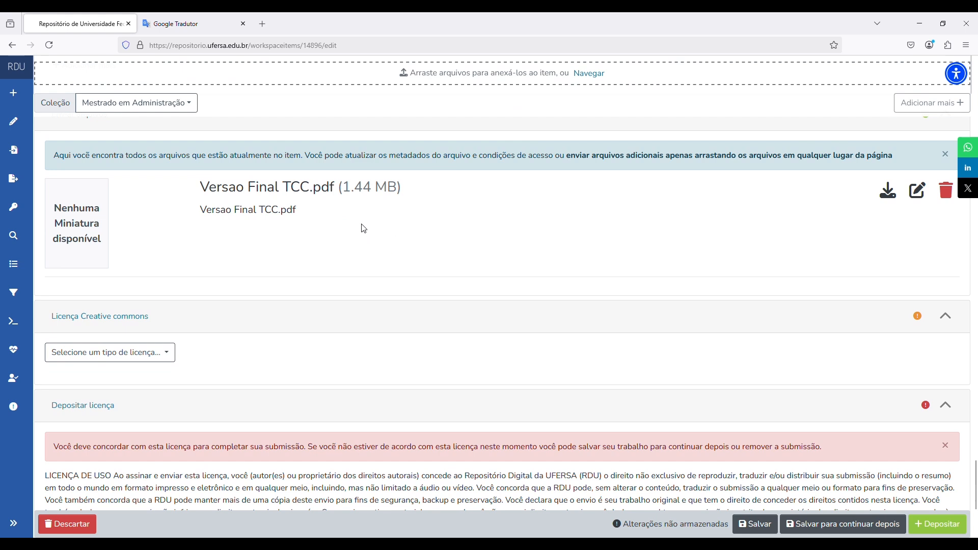
scroll(604, 304, "up", 3)
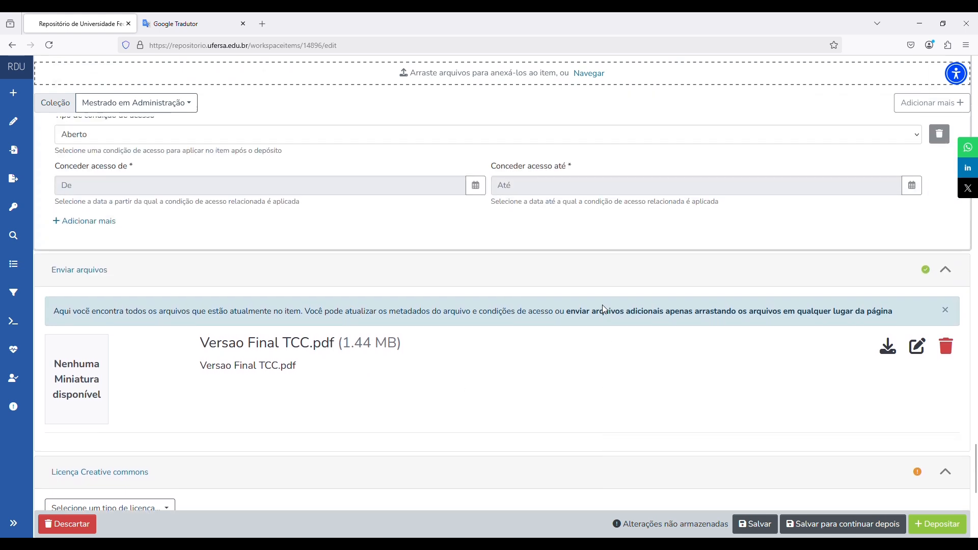
scroll(539, 292, "down", 2)
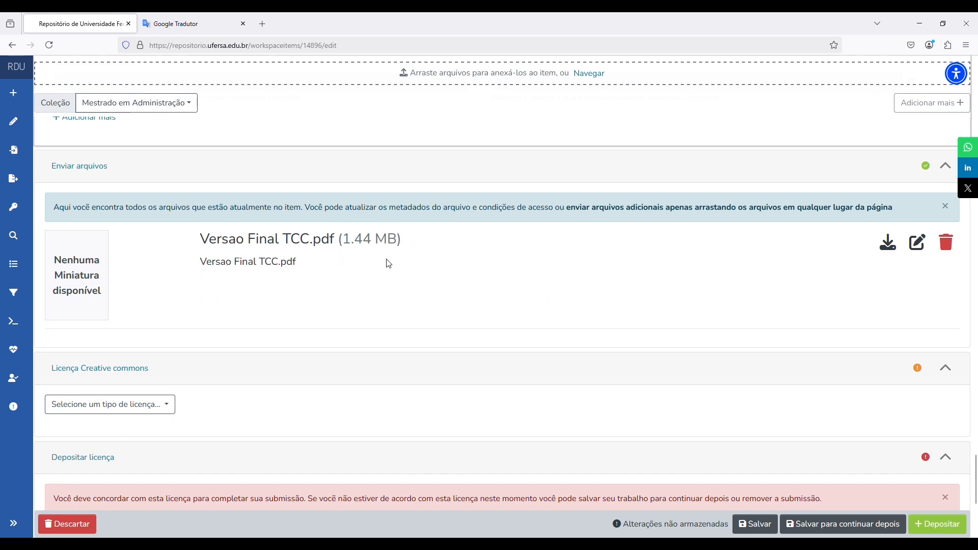
scroll(564, 311, "up", 1)
scroll(564, 311, "up", 10)
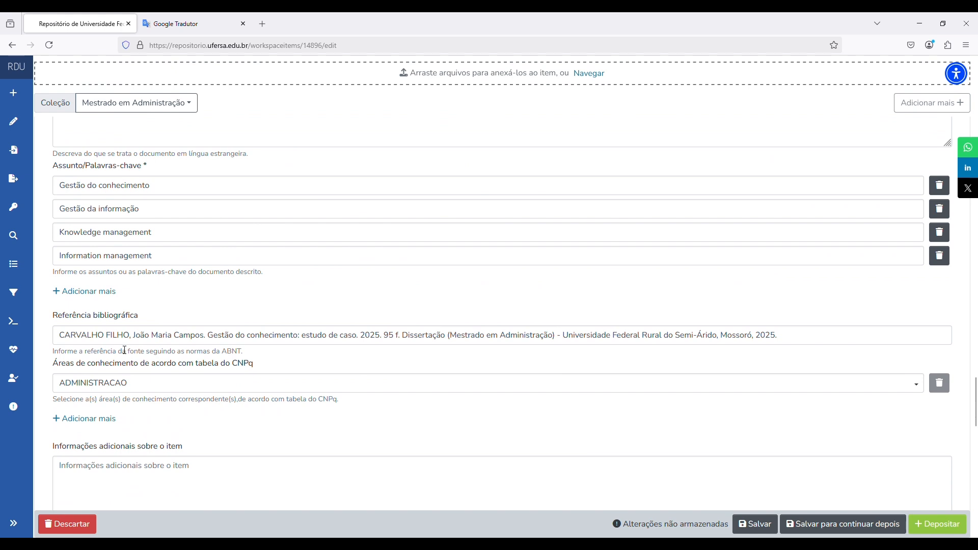
left_click_drag(136, 341, 169, 338)
left_click(167, 338)
left_click(136, 339)
key("shift+Right")
key("shift+Right")
key("shift+Right")
key("shift+Right")
key("shift+Right")
key("shift+Right")
key("shift+Right")
key("shift+Right")
key("shift+Right")
key("shift+Right")
key("shift+Right")
key("shift+Right")
key("shift+Right")
key("shift+Right")
key("shift+Right")
key("shift+Right")
key("shift+Right")
key("shift+Right")
key("shift+Right")
key("shift+Left")
key("shift+Left")
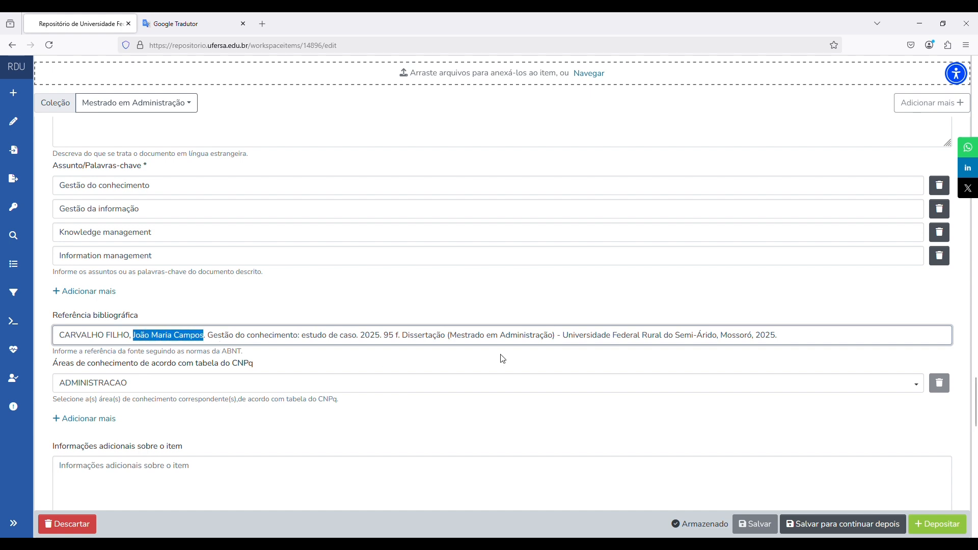
scroll(504, 355, "down", 5)
scroll(509, 357, "down", 4)
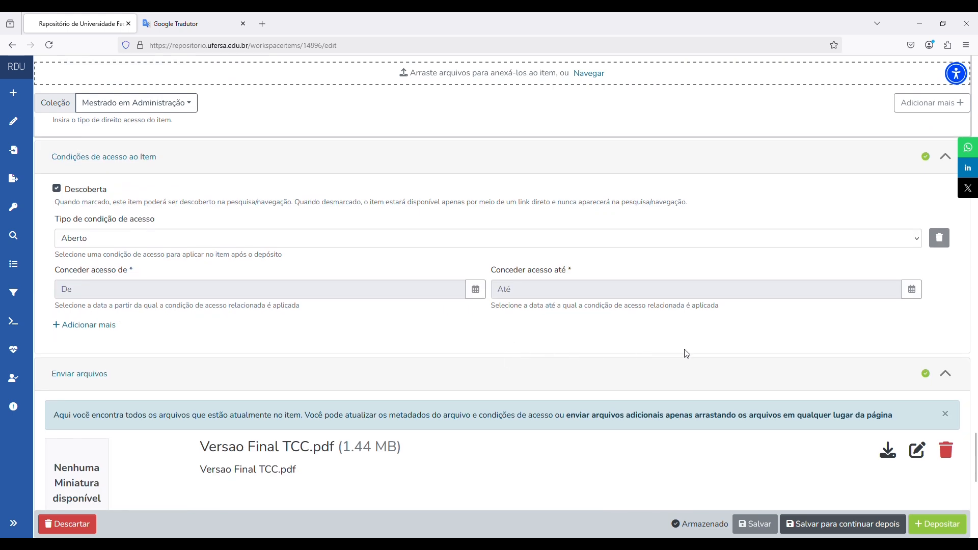
scroll(710, 351, "down", 3)
left_click(917, 295)
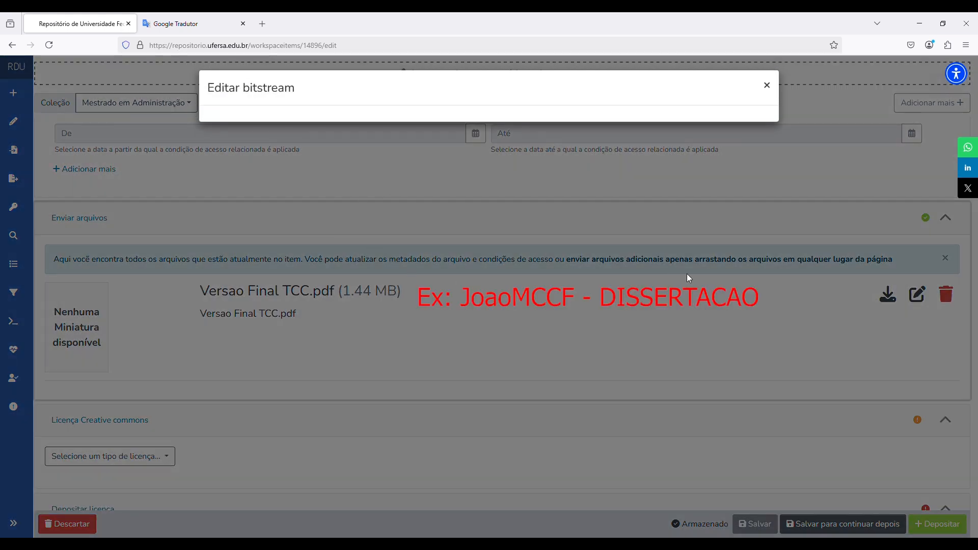
left_click(766, 86)
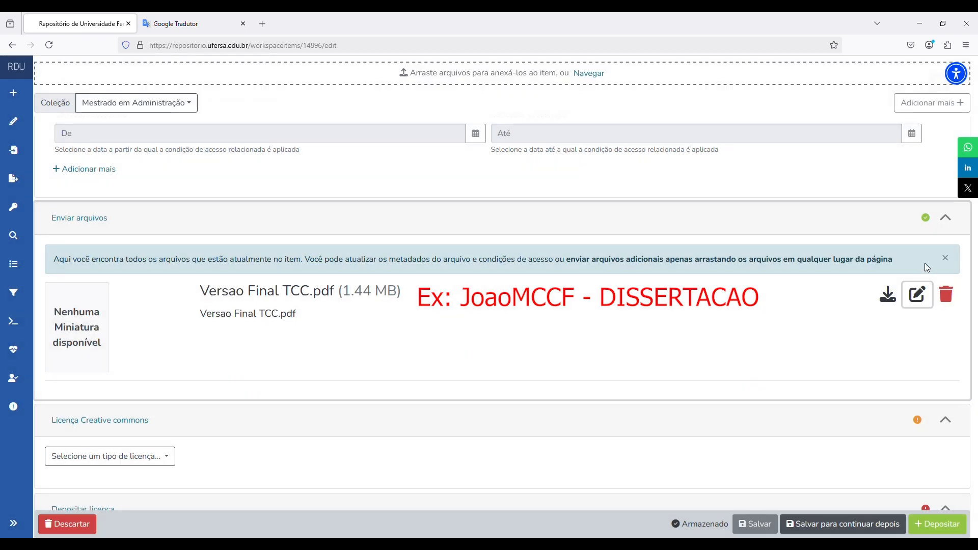
left_click(916, 301)
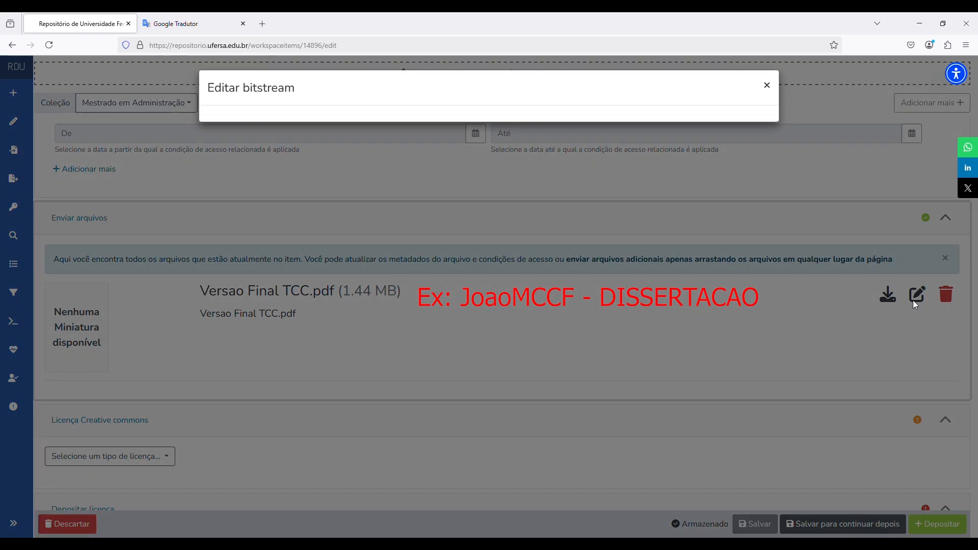
left_click(766, 85)
left_click_drag(206, 295, 310, 297)
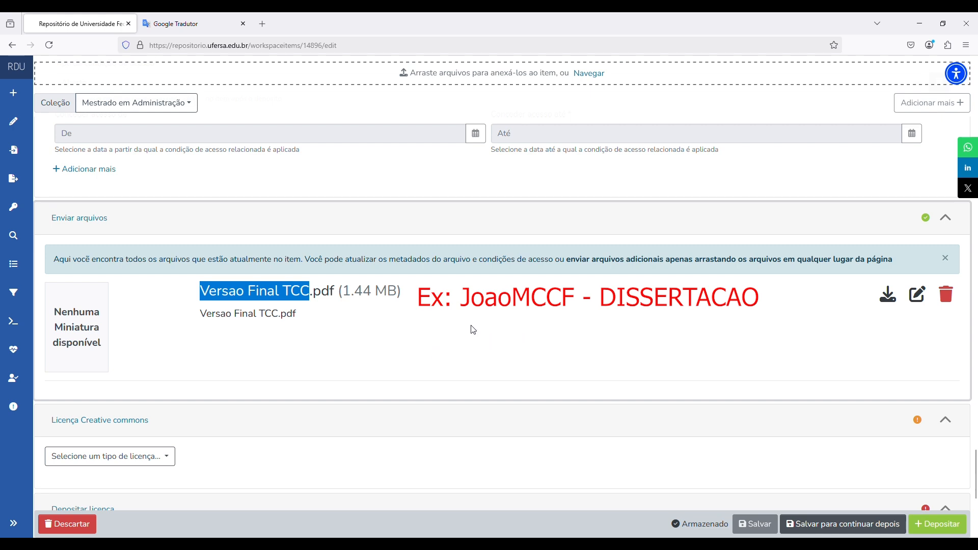
left_click(421, 298)
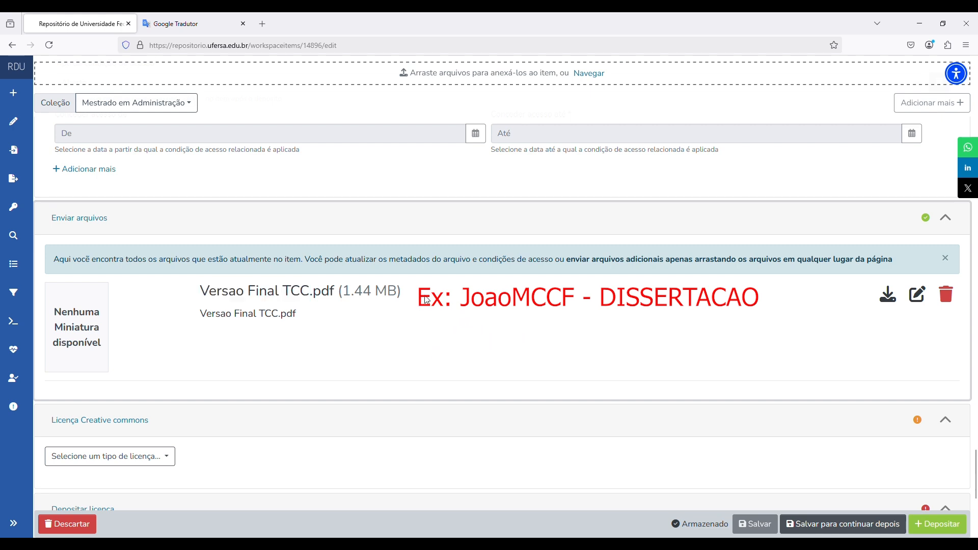
scroll(423, 298, "down", 3)
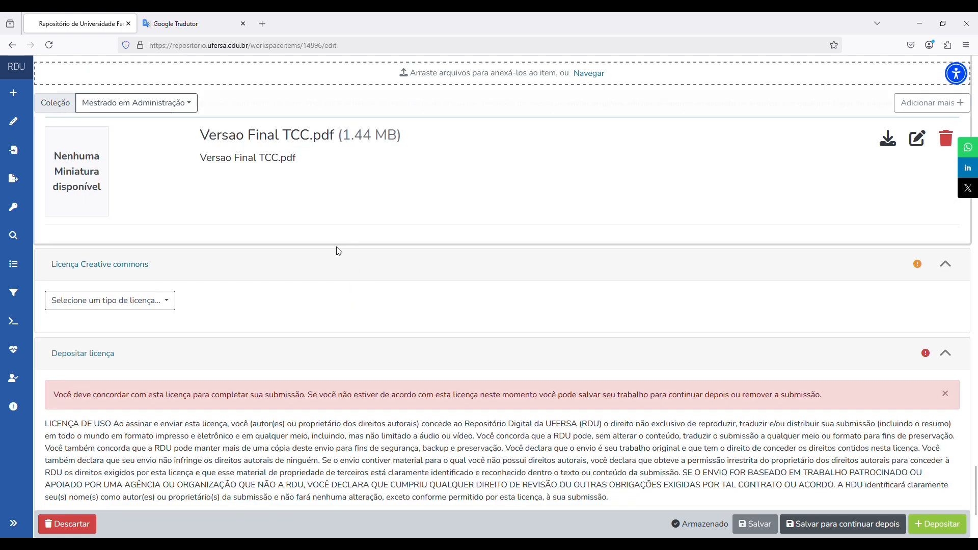
- Pick Creative Commons with commercial use Yes and ShareAlike modifications, and grant the CC BY-SA 3.0 Brazil licence
left_click(134, 303)
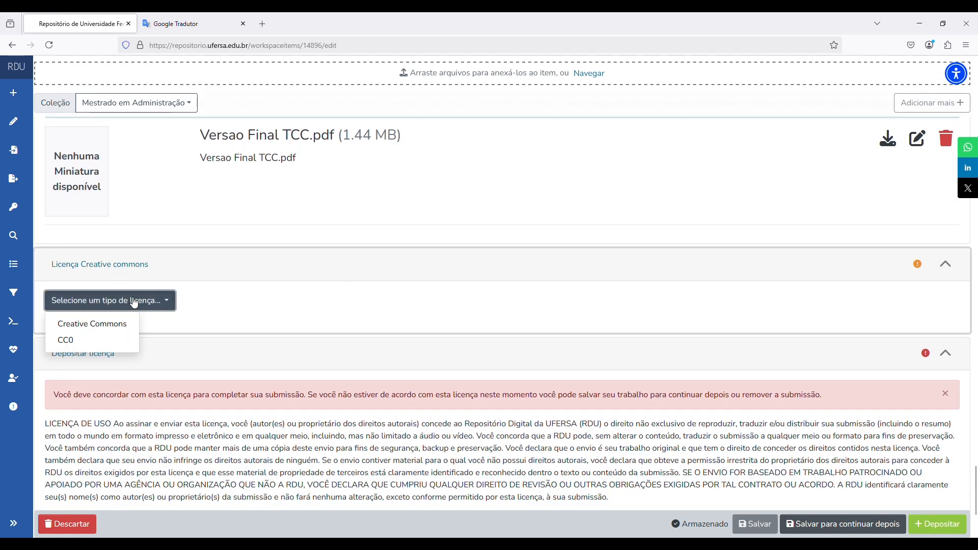
left_click(116, 322)
scroll(284, 299, "down", 1)
scroll(283, 300, "down", 1)
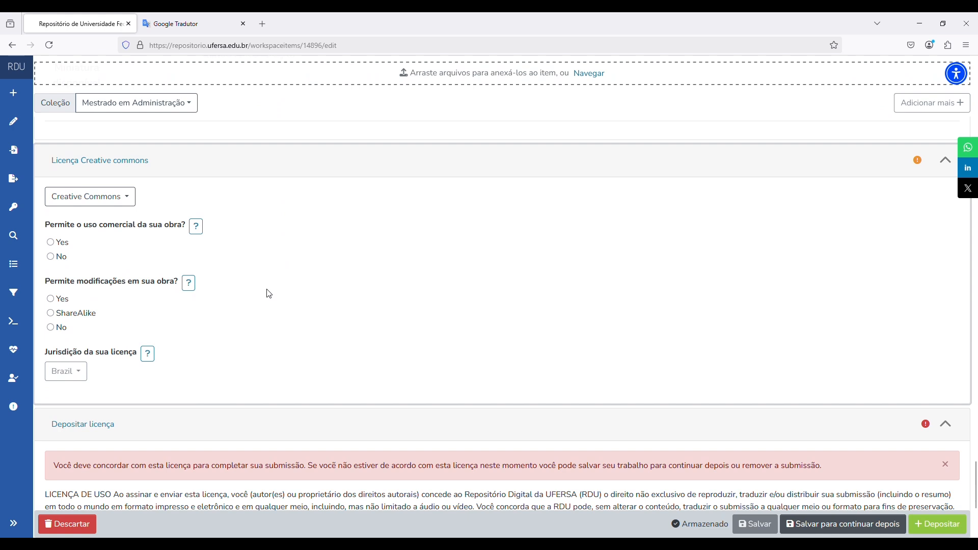
left_click(53, 244)
left_click(51, 314)
scroll(430, 316, "down", 1)
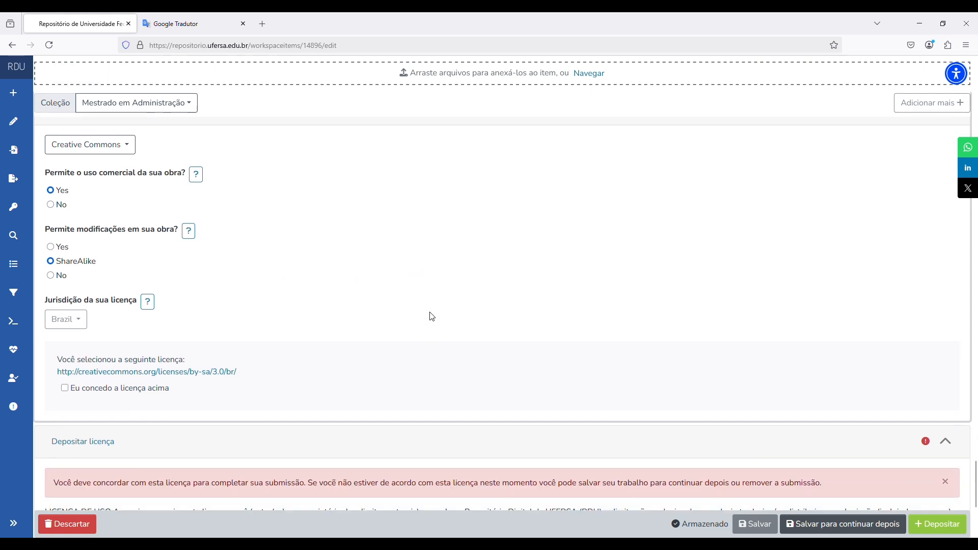
left_click(65, 388)
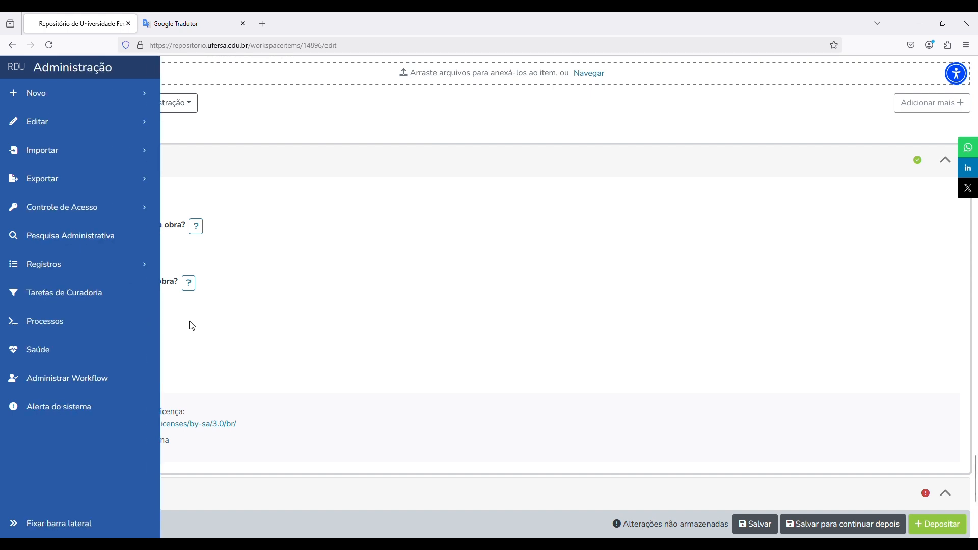
left_click_drag(104, 319, 55, 320)
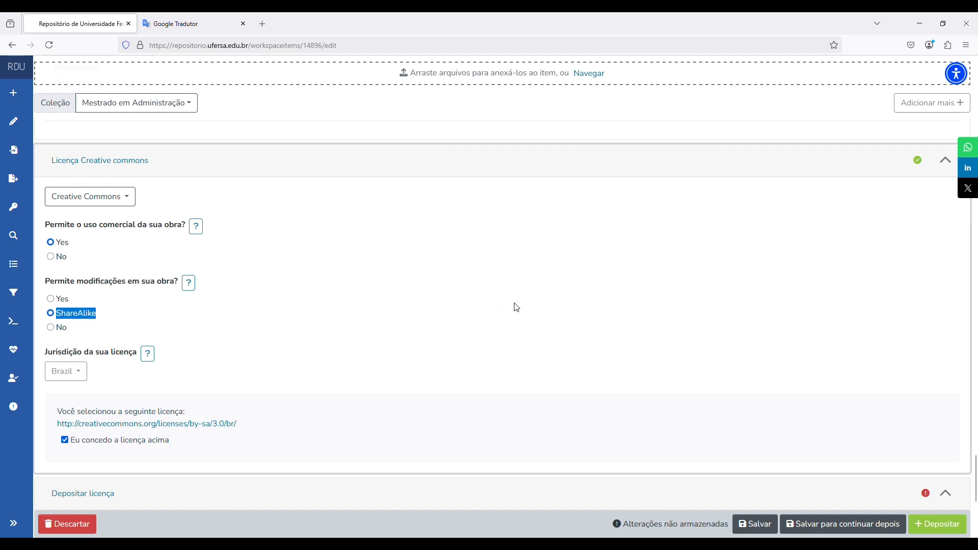
left_click(449, 312)
scroll(499, 313, "down", 5)
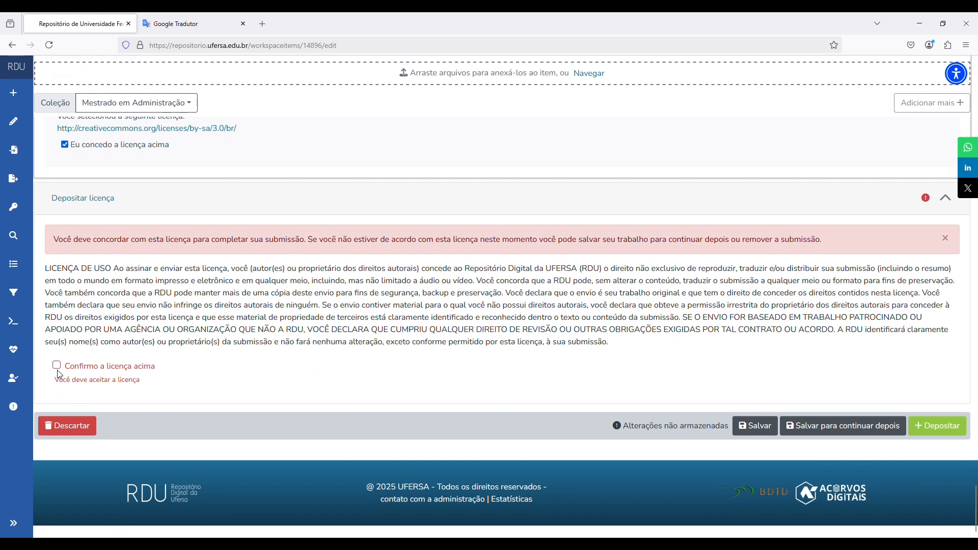
- Tick 'Confirmo a licença acima' to accept the deposit licence
left_click(57, 366)
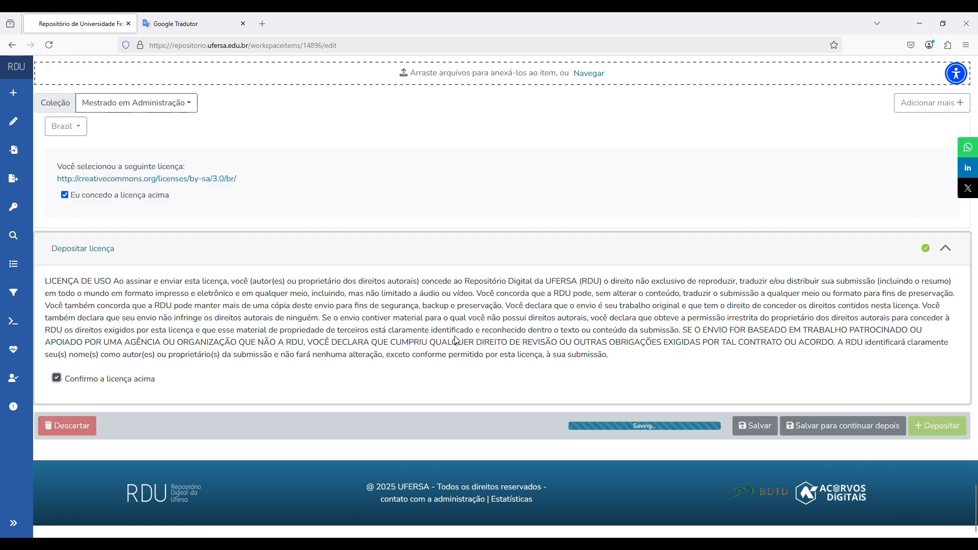